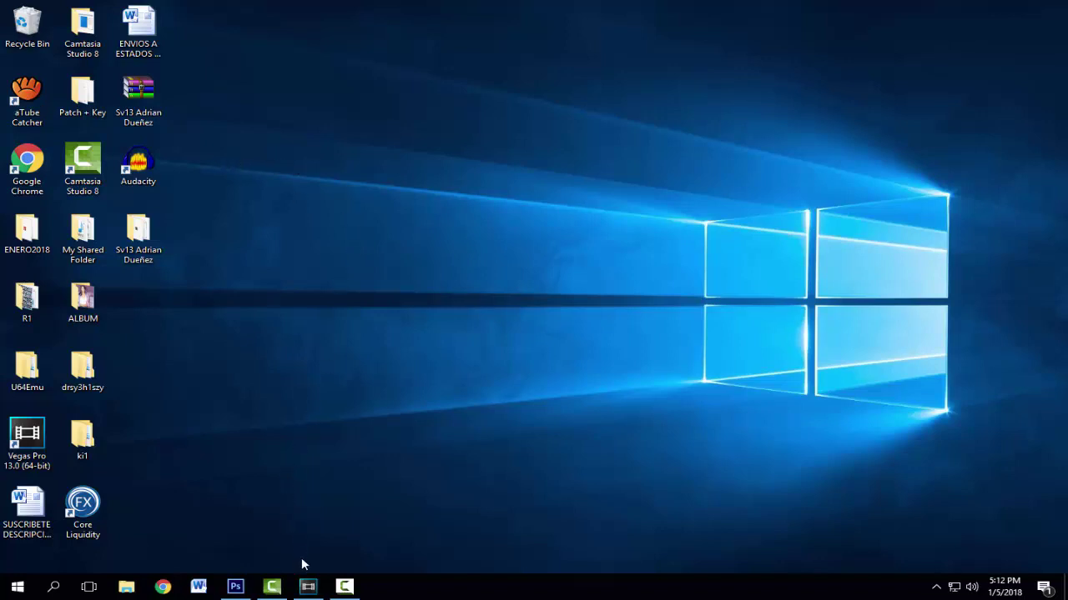
Switch to Vegas Pro and open the Senal de prueba video from the Camtasia Studio folder, declining to match the project's video settings.
{"action": "mouse_move", "coordinate": [308, 587]}
{"action": "left_click", "coordinate": [307, 526]}
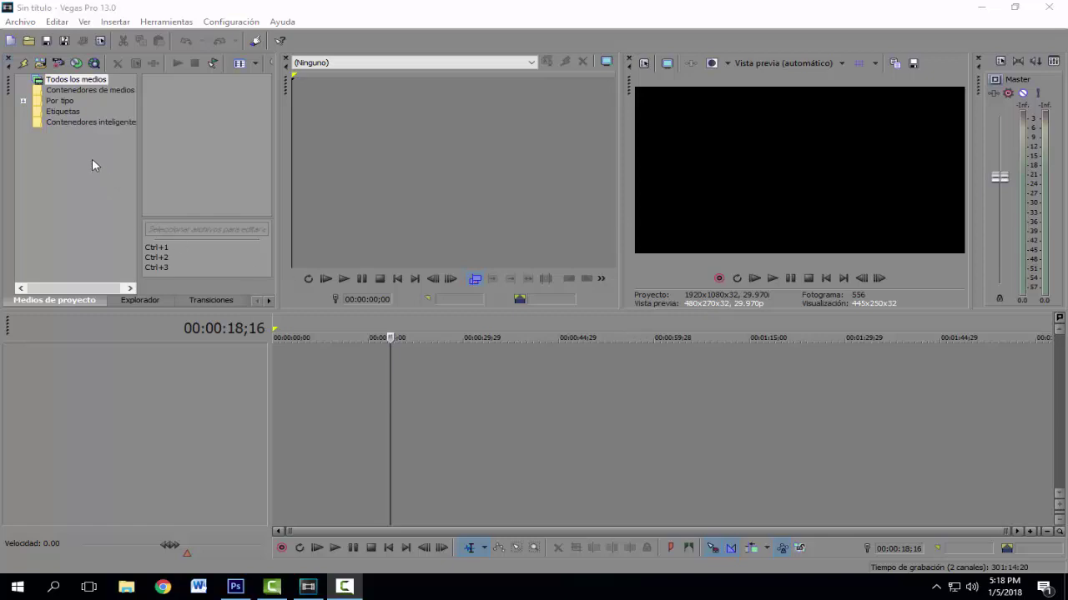
{"action": "left_click", "coordinate": [29, 23]}
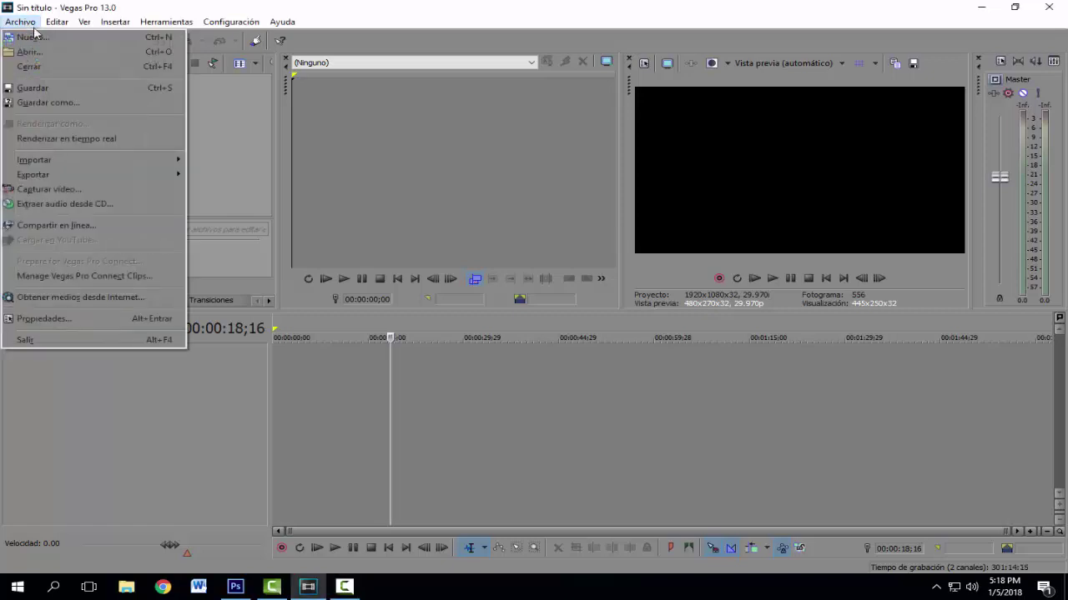
{"action": "left_click", "coordinate": [29, 52]}
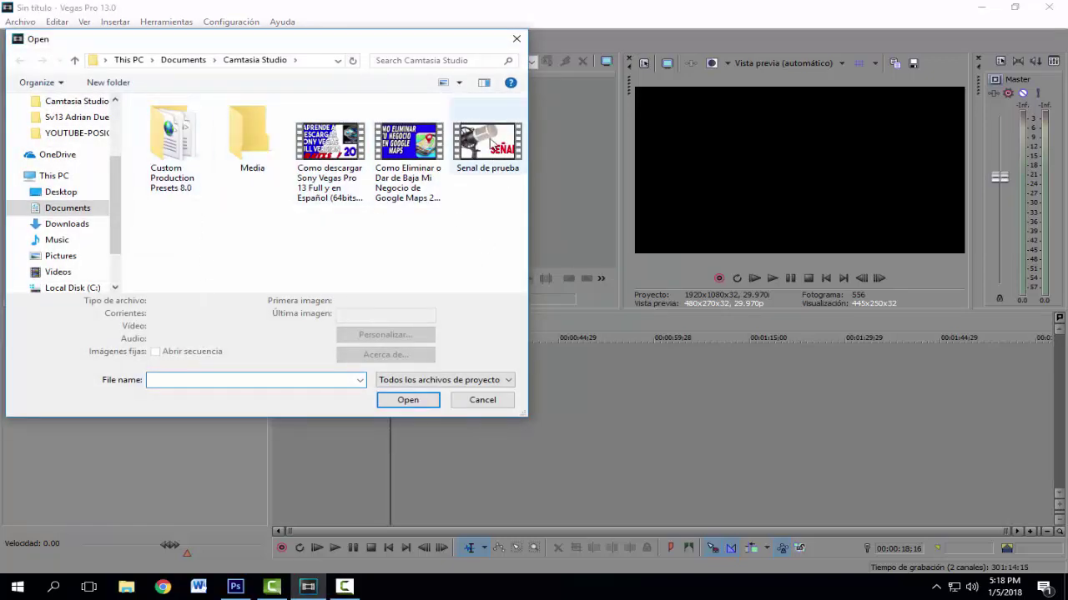
{"action": "left_click", "coordinate": [495, 147]}
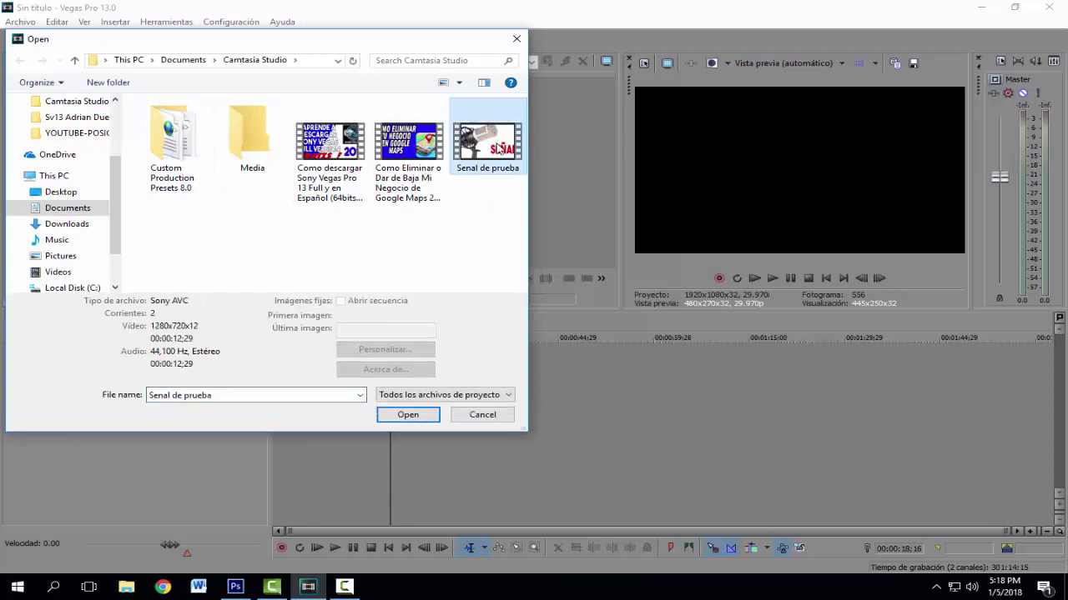
{"action": "left_click", "coordinate": [407, 415]}
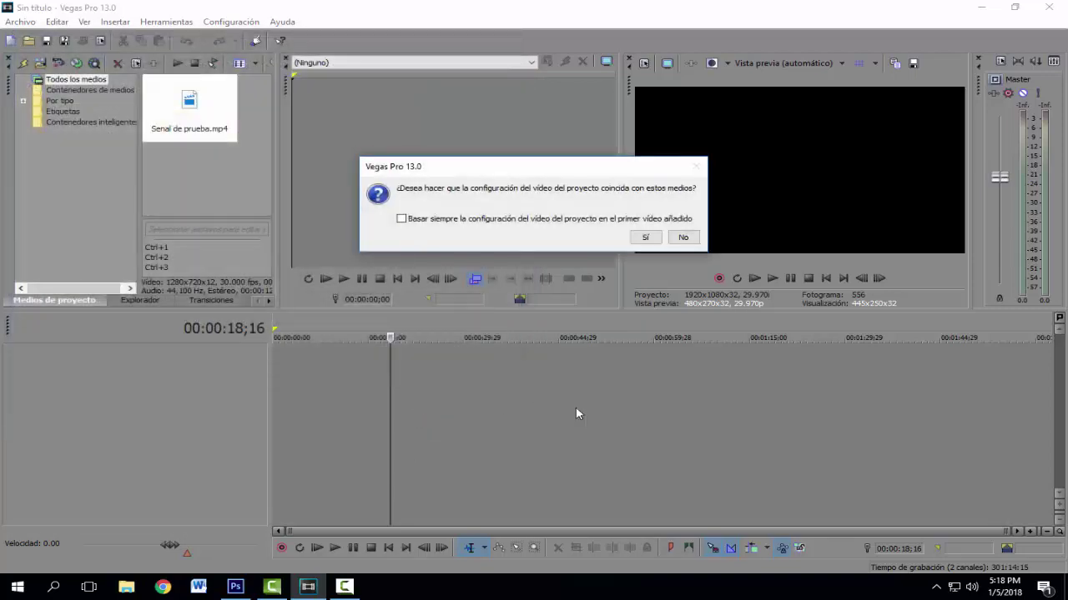
{"action": "left_click", "coordinate": [680, 237]}
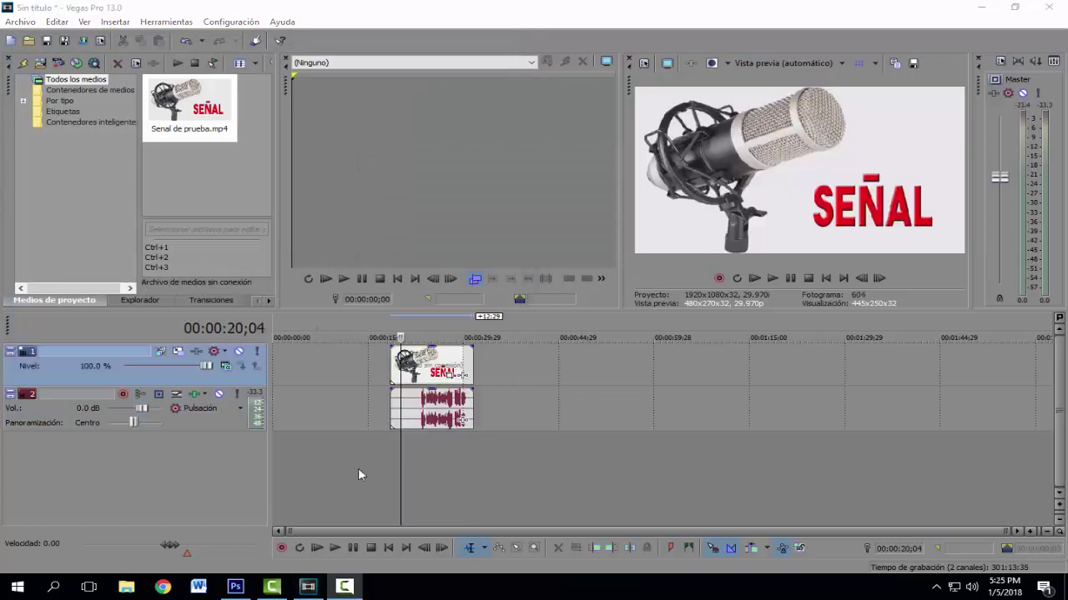
Move the clip to the start of the timeline and play it back from the beginning.
{"action": "left_click", "coordinate": [358, 468]}
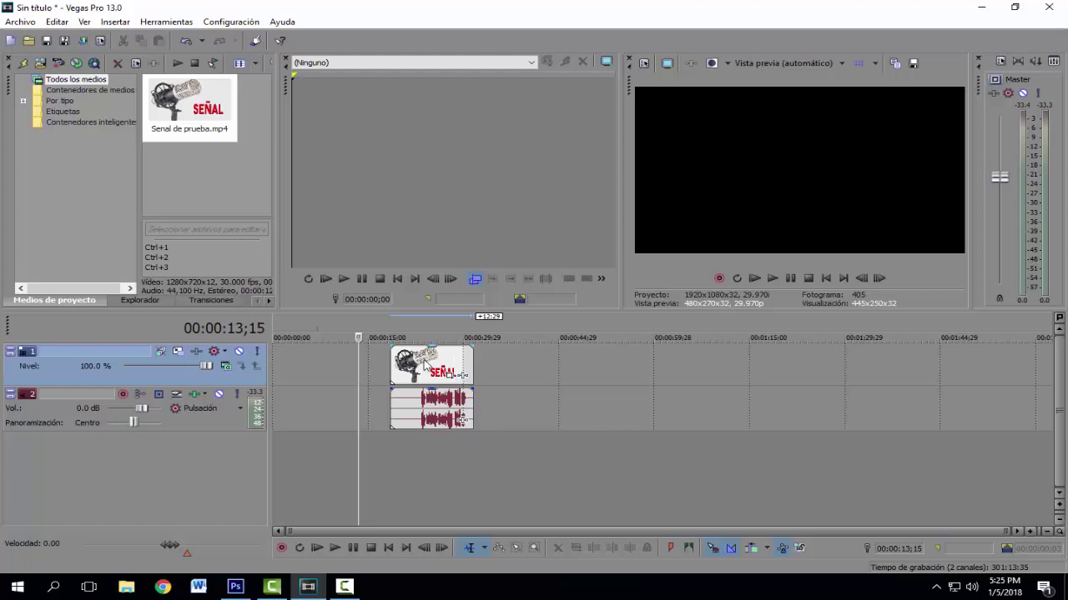
{"action": "left_click_drag", "start_coordinate": [425, 365], "coordinate": [302, 368]}
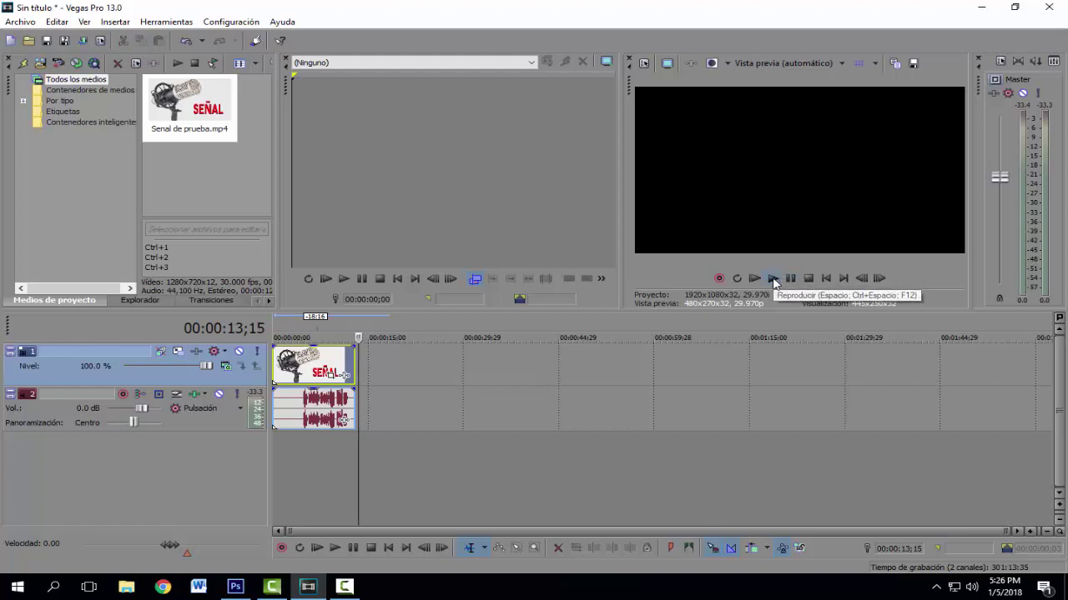
{"action": "left_click", "coordinate": [774, 280]}
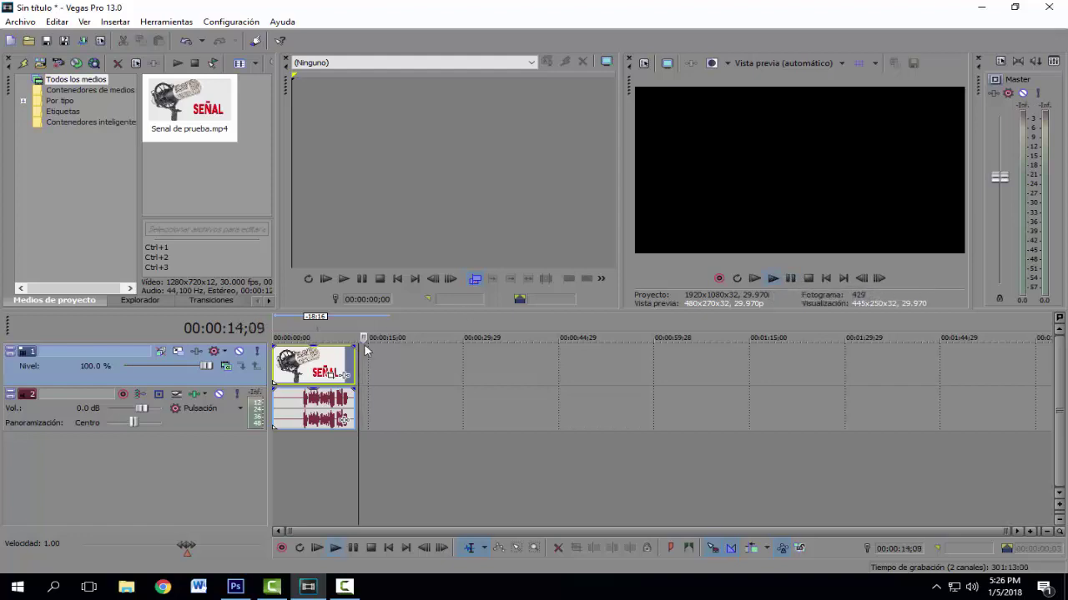
{"action": "left_click_drag", "start_coordinate": [365, 337], "coordinate": [224, 331]}
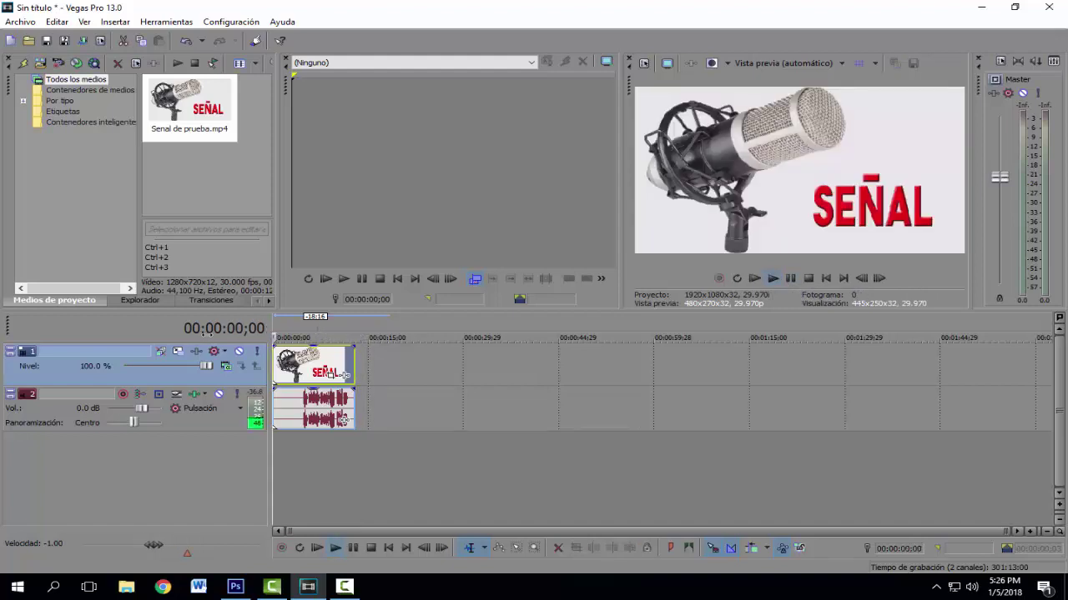
{"action": "left_click", "coordinate": [772, 280]}
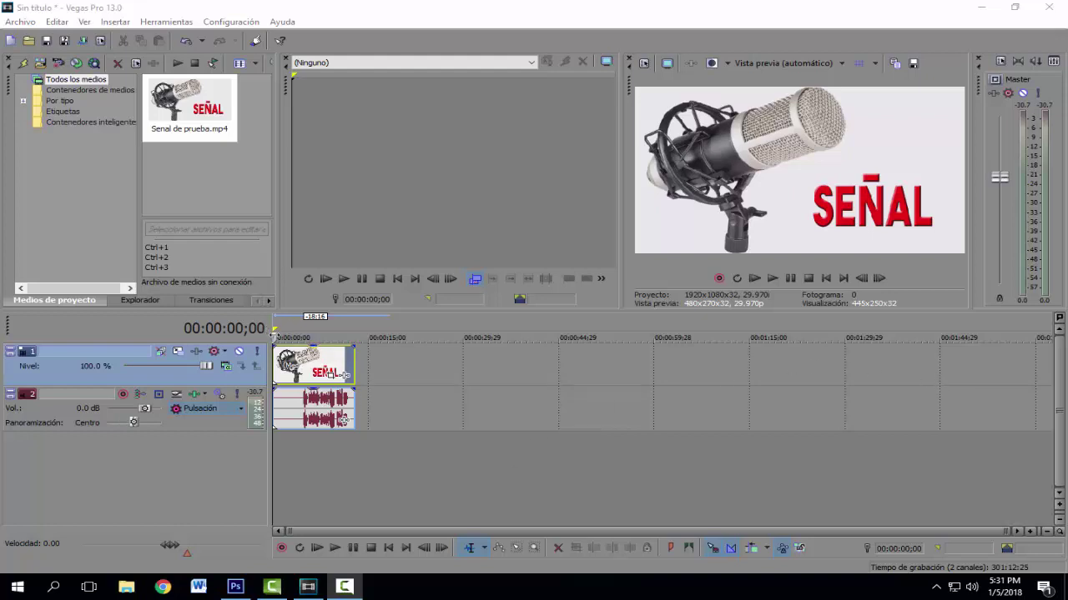
{"action": "key", "text": "space"}
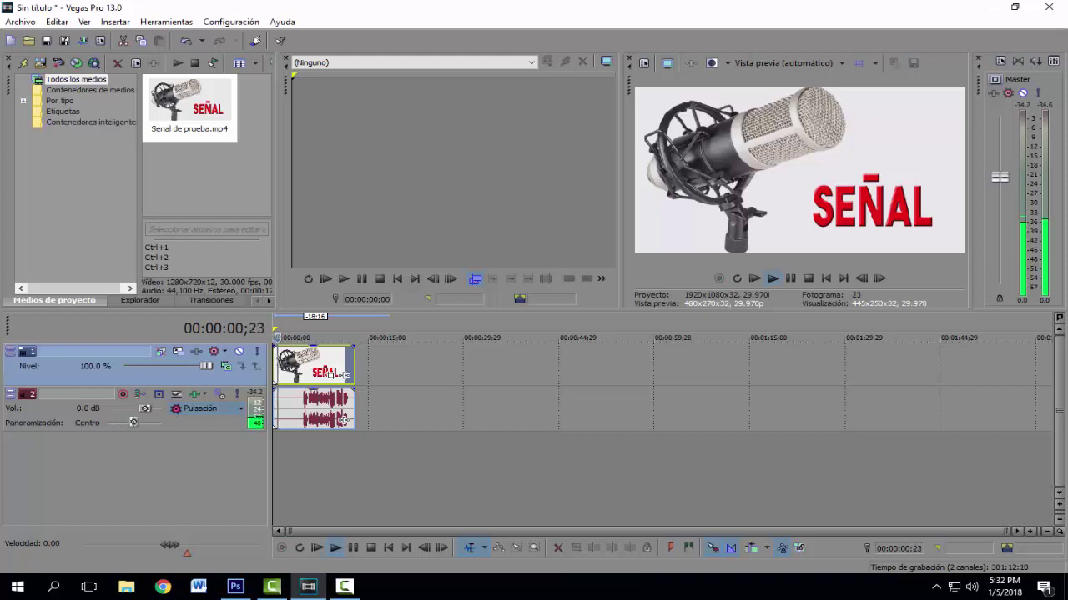
{"action": "key", "text": "space"}
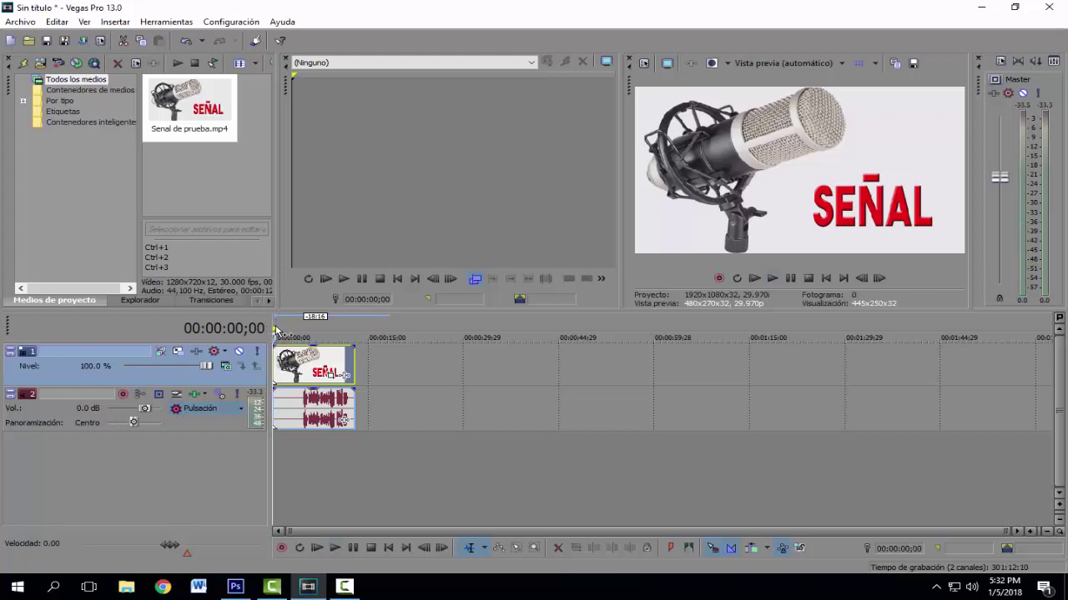
Set the loop region over the whole clip, from 00:00:00;00 to 00:00:13;00, and return the cursor to the start.
{"action": "left_click_drag", "start_coordinate": [275, 331], "coordinate": [356, 328]}
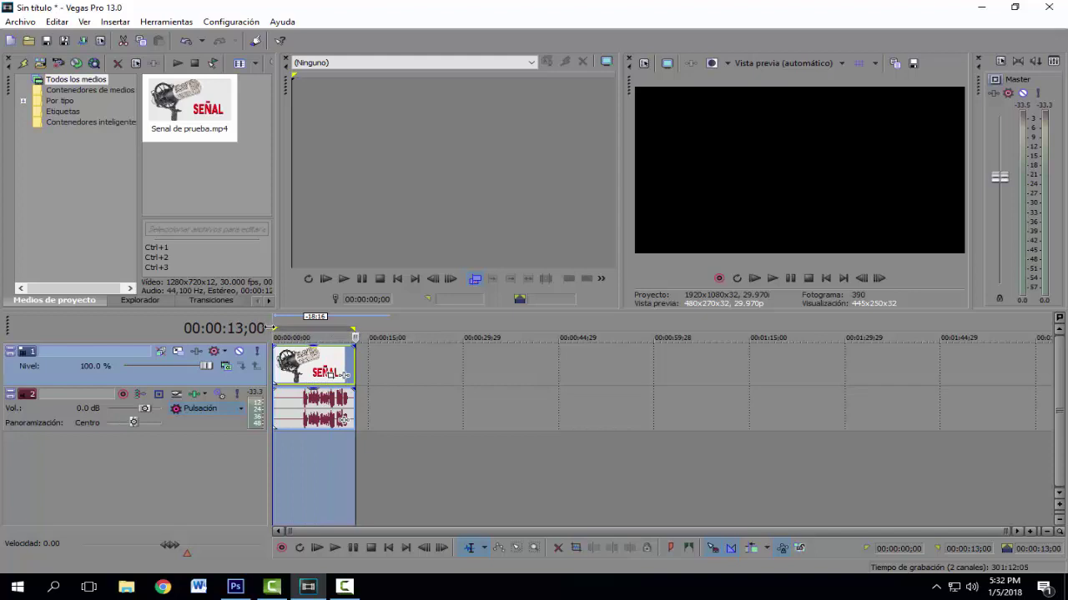
{"action": "key", "text": "Home"}
Ungroup the clip's video and audio events, then delete the video event so that only the audio is kept.
{"action": "key", "text": "ctrl+u"}
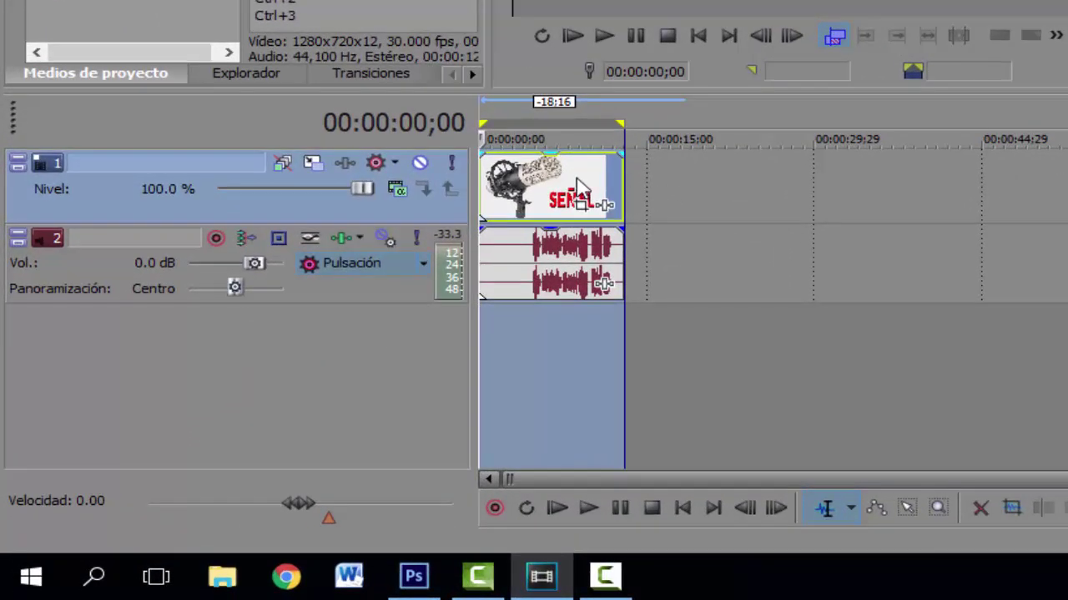
{"action": "left_click", "coordinate": [576, 181]}
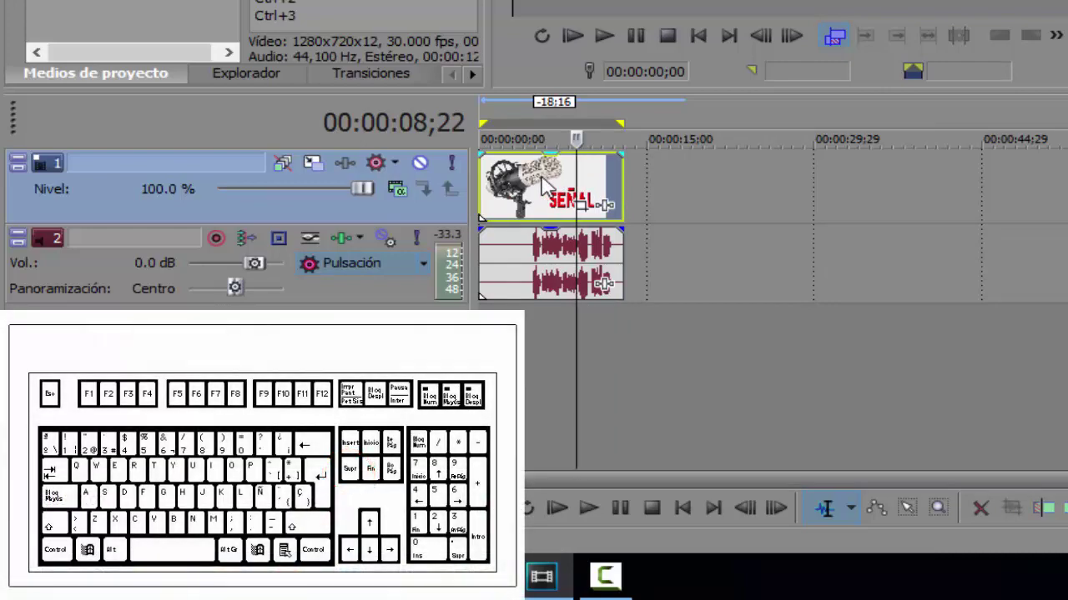
{"action": "key", "text": "Delete"}
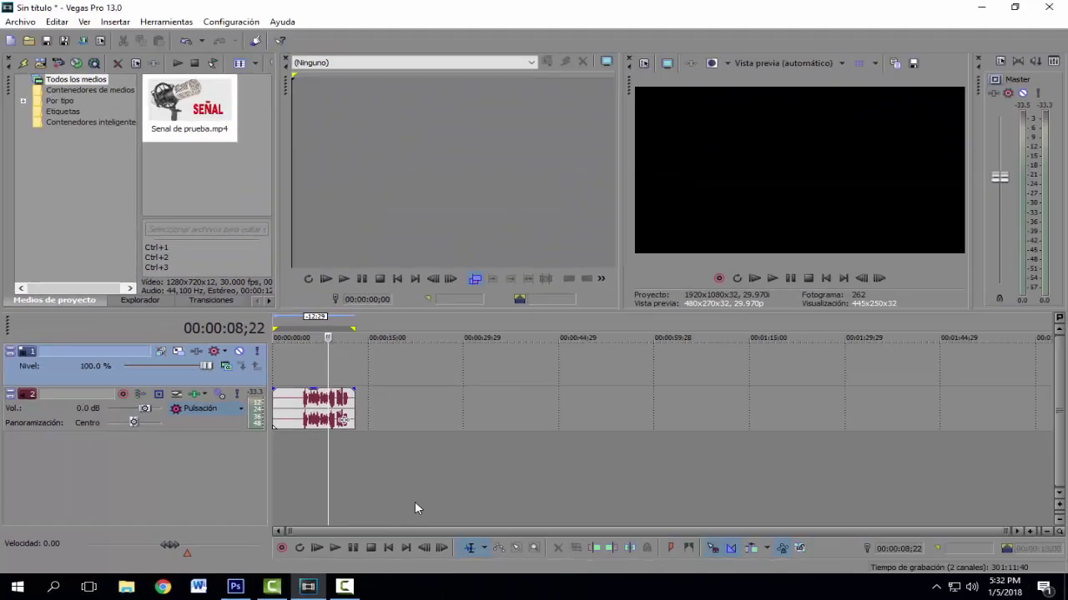
Render the loop region's audio to Sin título.wav in Documents using the Wave template 96,000 Hz, 24 bits, Estéreo, PCM.
{"action": "left_click", "coordinate": [28, 23]}
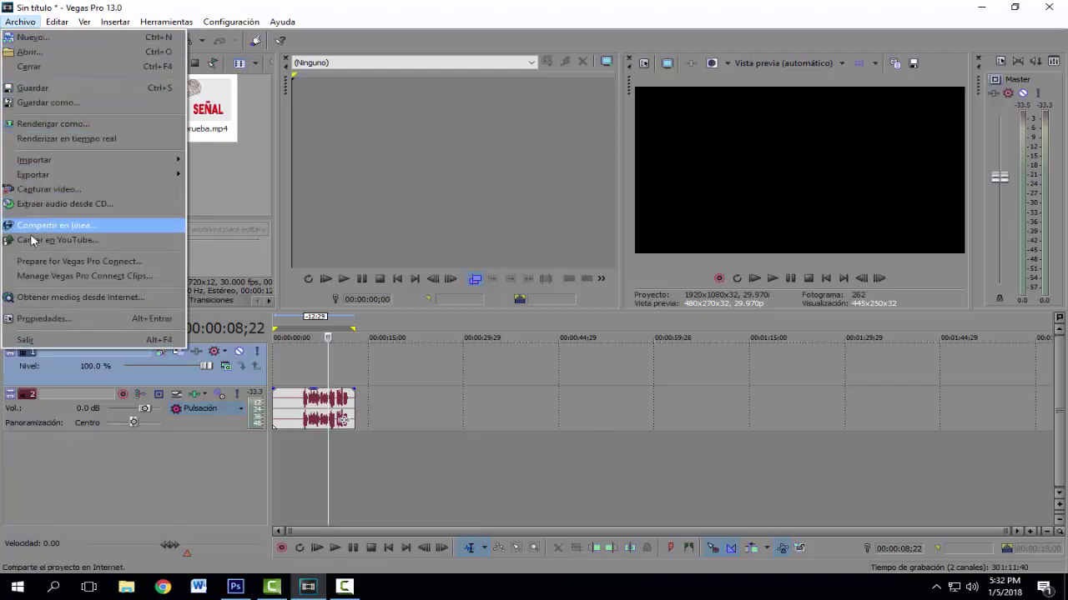
{"action": "left_click", "coordinate": [73, 125]}
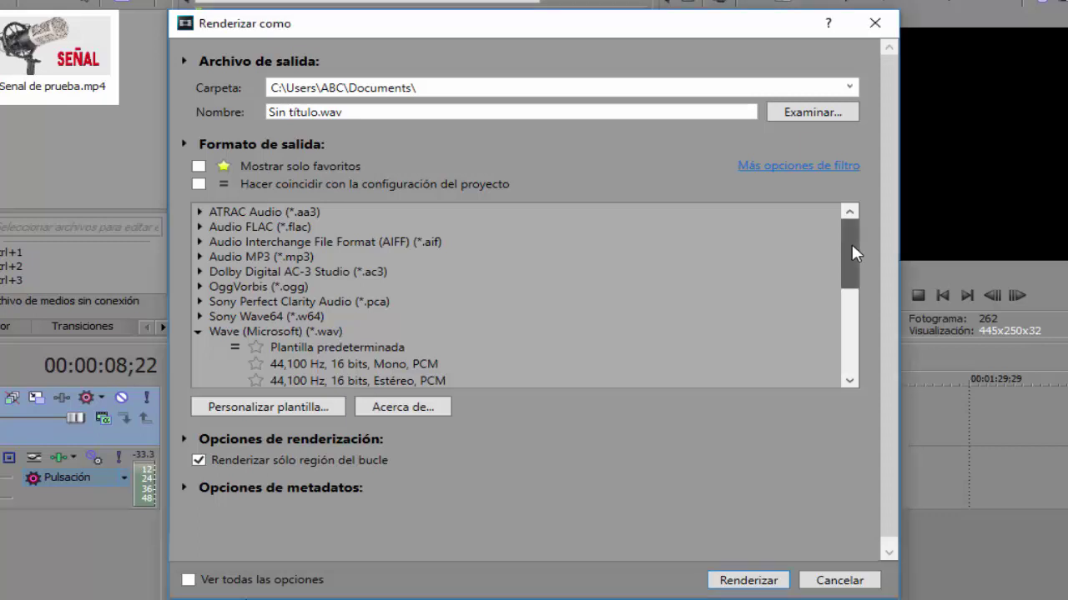
{"action": "left_click_drag", "start_coordinate": [852, 244], "coordinate": [851, 267]}
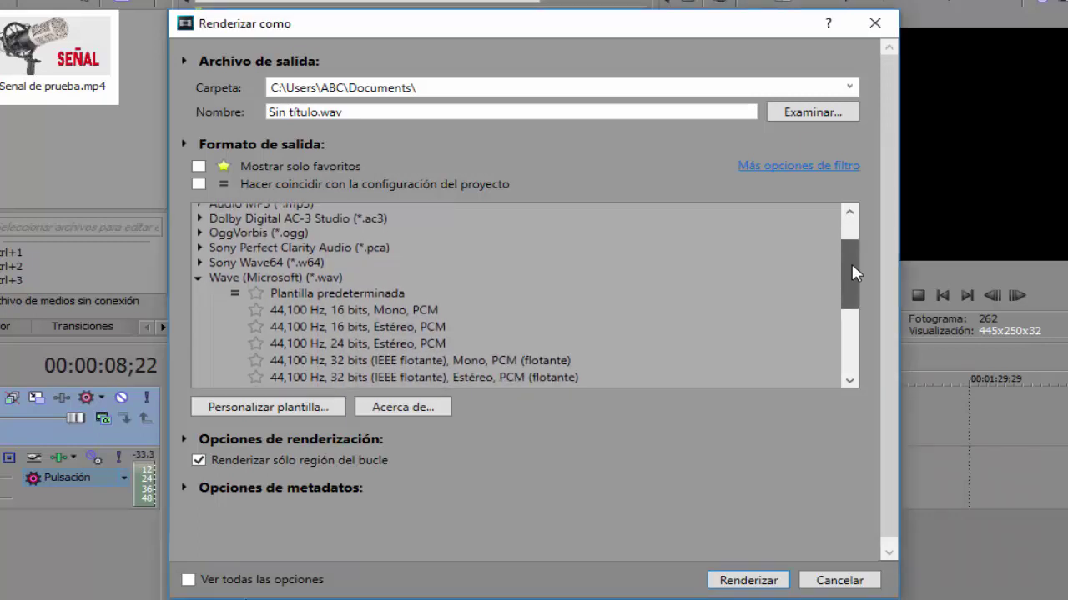
{"action": "left_click_drag", "start_coordinate": [850, 266], "coordinate": [858, 339]}
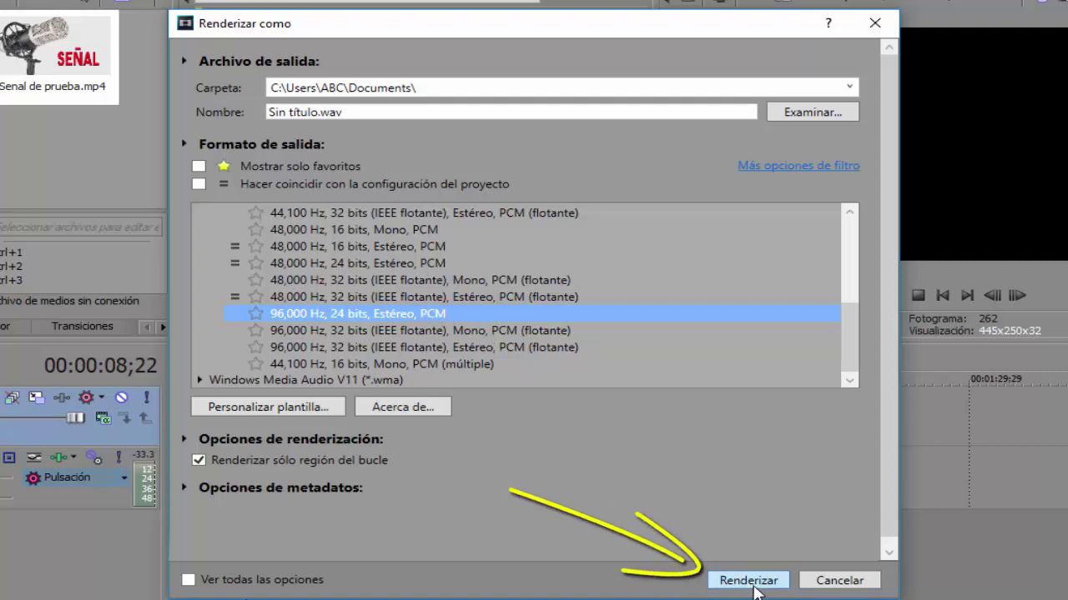
{"action": "left_click", "coordinate": [737, 581]}
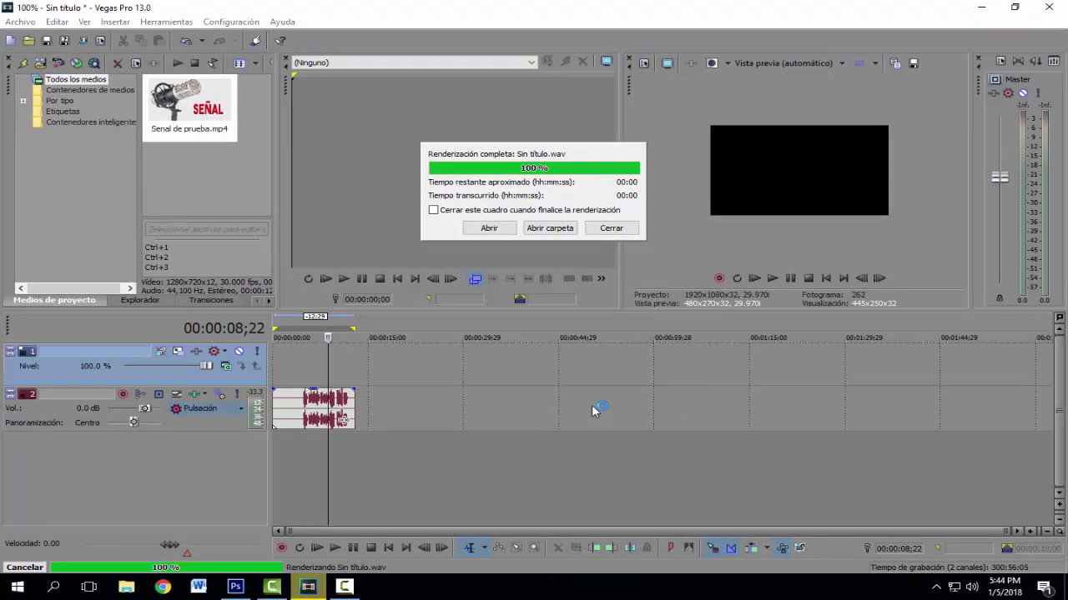
Open the folder holding the rendered WAV file, rename the file as Ruido and put the folder window away.
{"action": "left_click", "coordinate": [551, 227]}
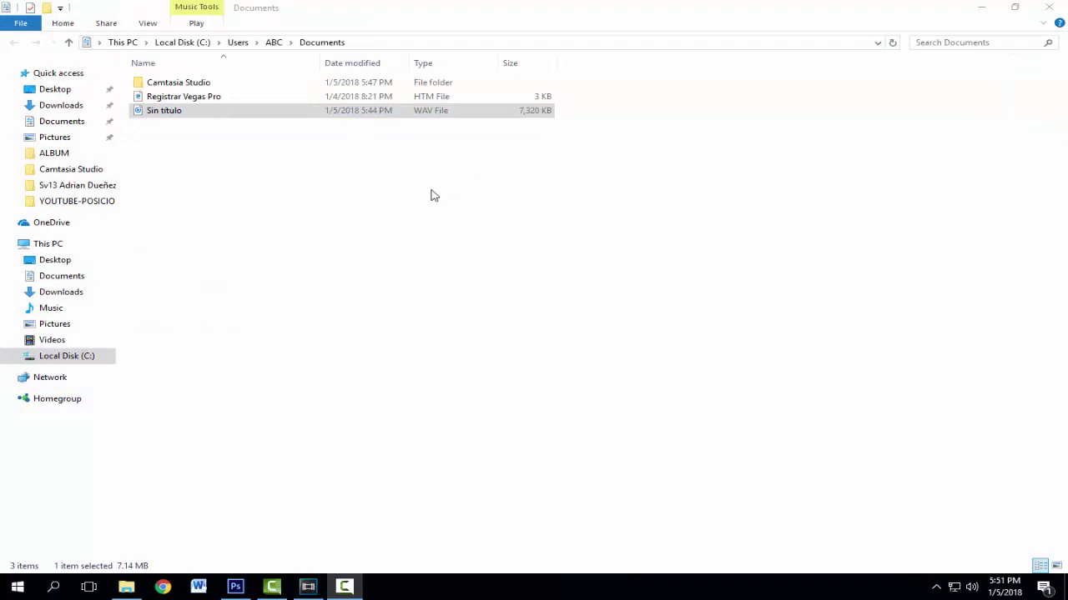
{"action": "left_click", "coordinate": [171, 114]}
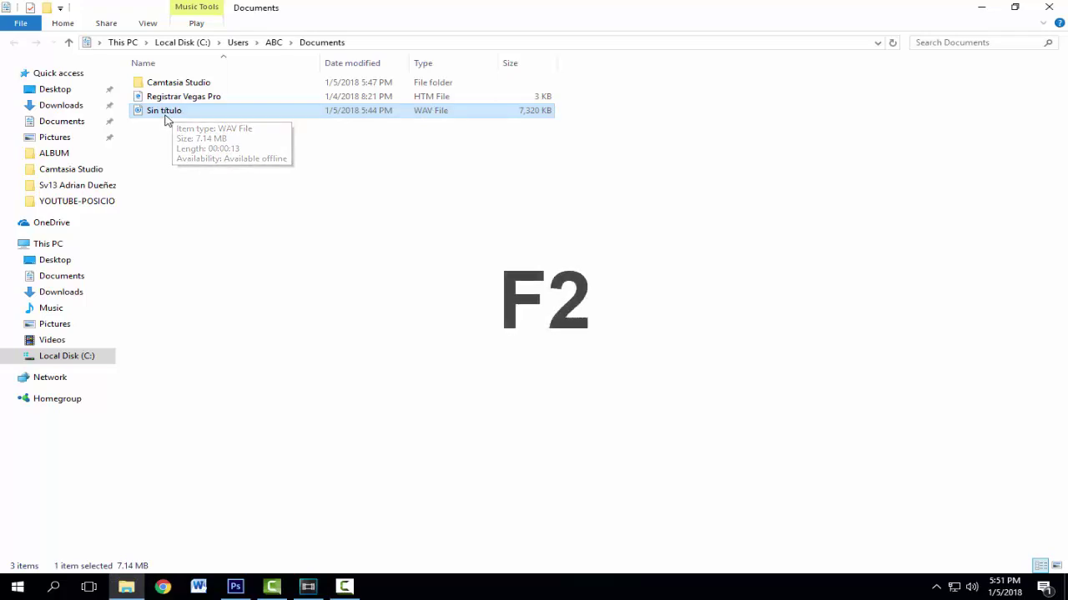
{"action": "key", "text": "F2"}
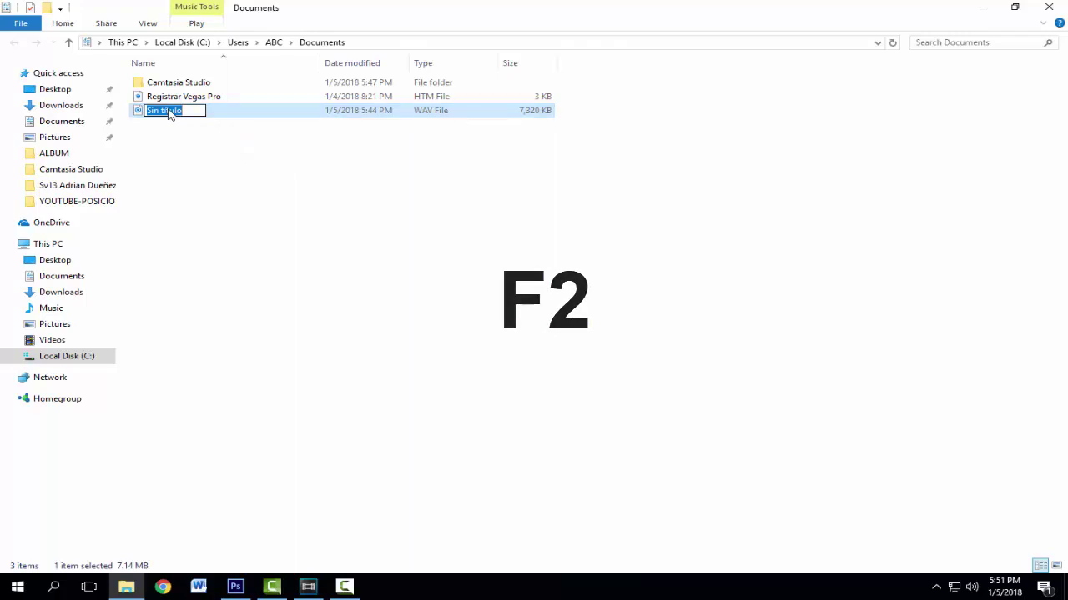
{"action": "type", "text": "Rui"}
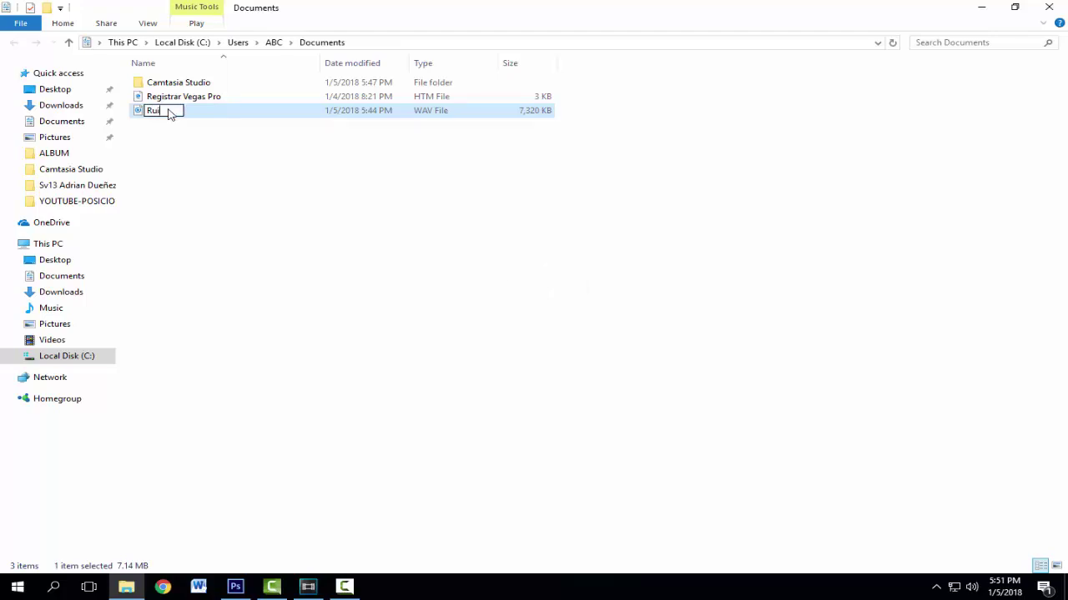
{"action": "type", "text": "do"}
{"action": "key", "text": "Return"}
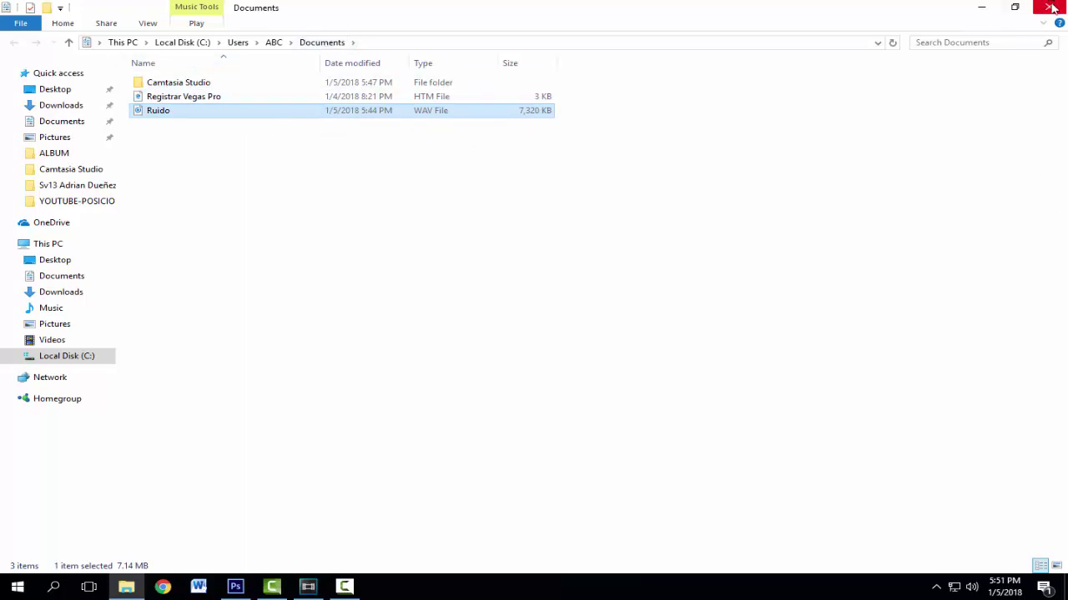
{"action": "left_click", "coordinate": [981, 7]}
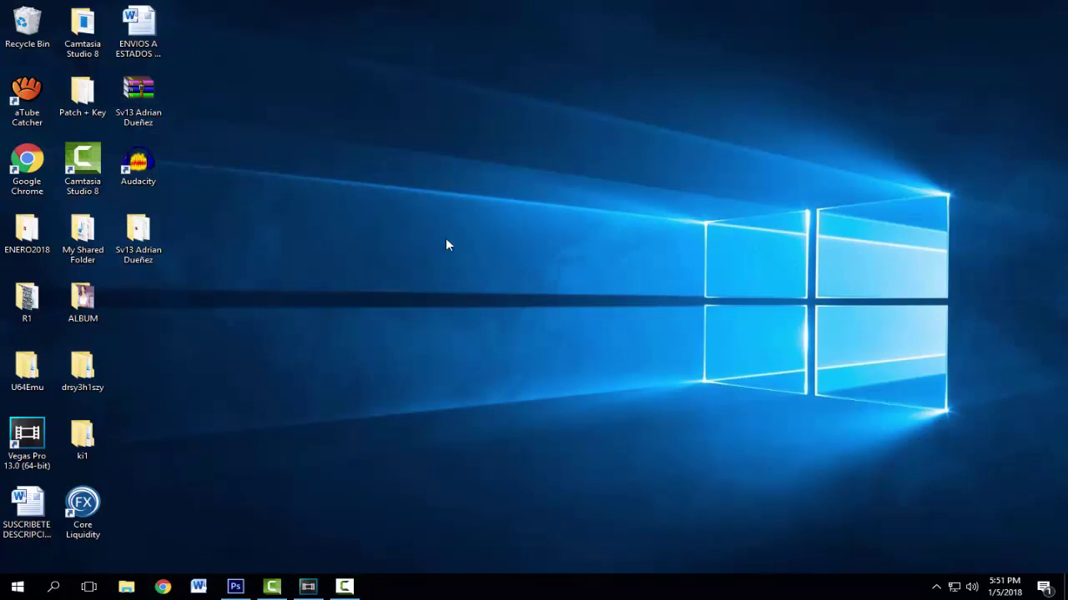
Launch Audacity, dismiss its welcome message and import the Ruido audio file from Documents, making a copy before editing.
{"action": "double_click", "coordinate": [140, 167]}
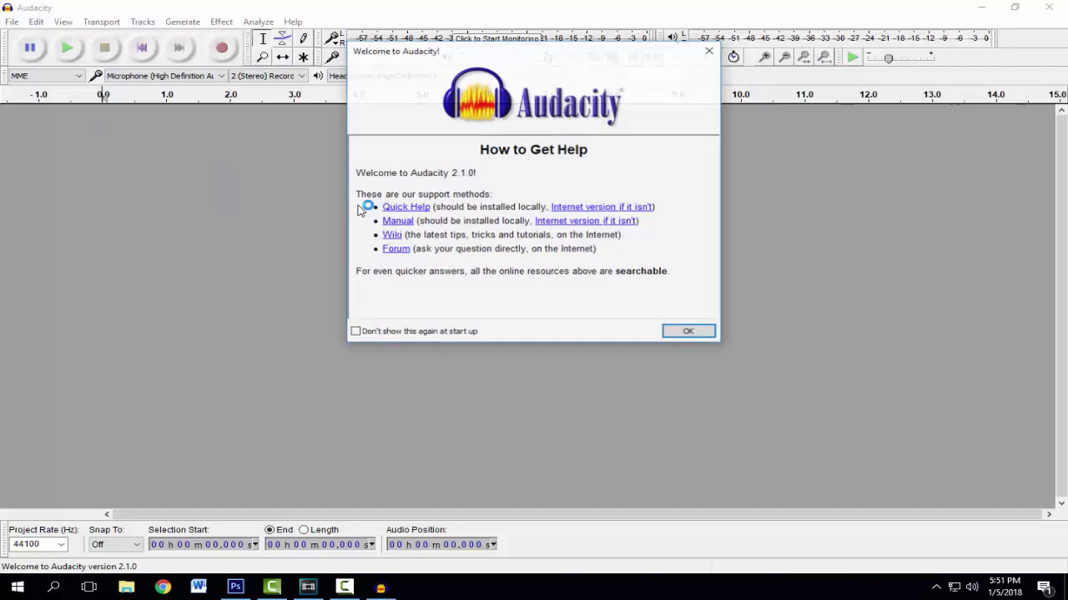
{"action": "left_click", "coordinate": [682, 333]}
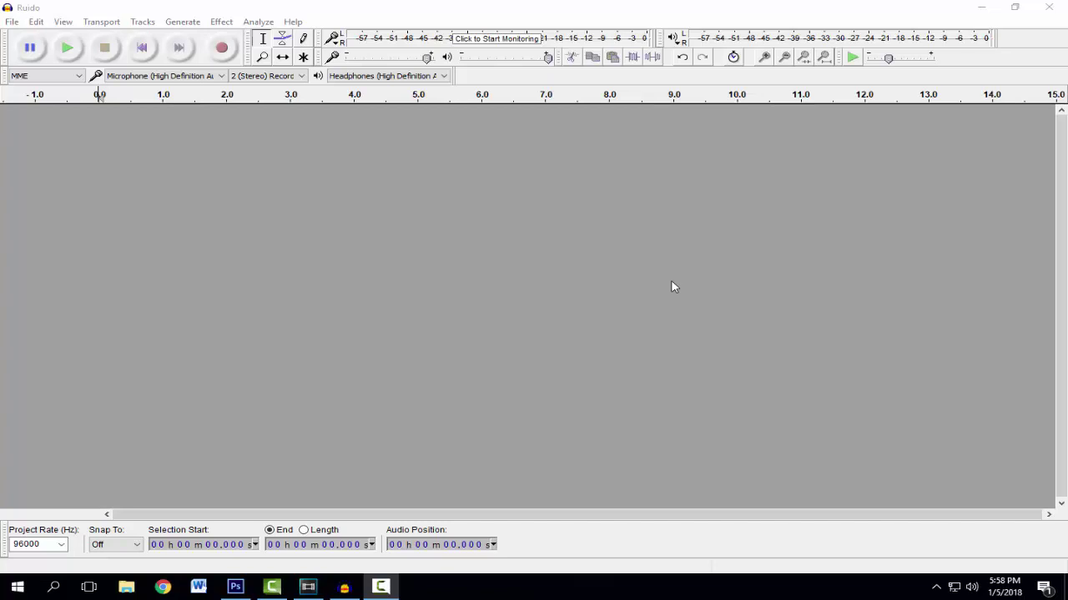
{"action": "left_click", "coordinate": [11, 21]}
{"action": "mouse_move", "coordinate": [87, 184]}
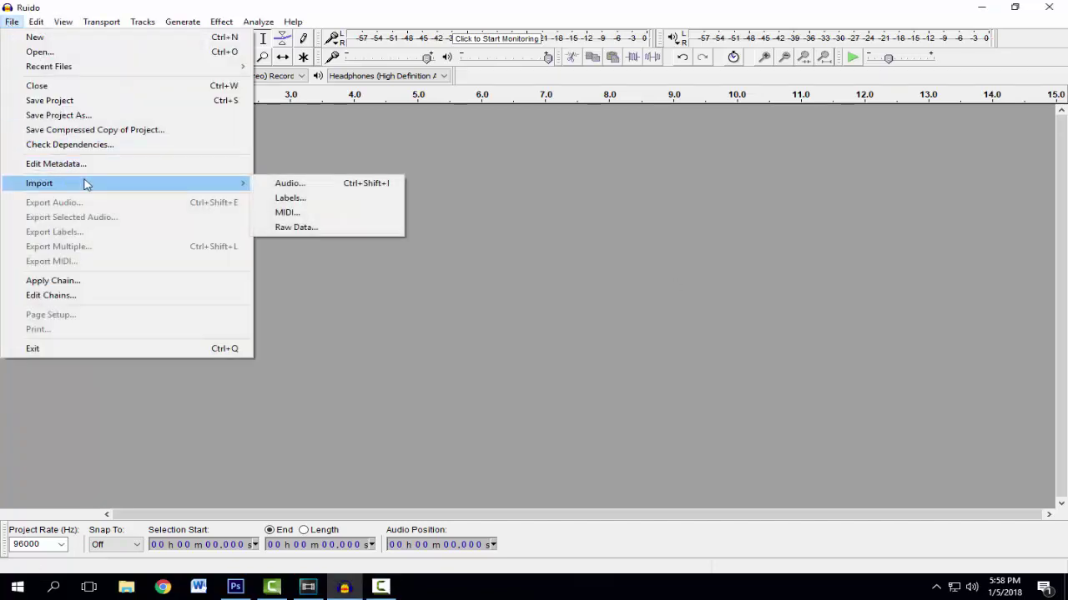
{"action": "left_click", "coordinate": [273, 185]}
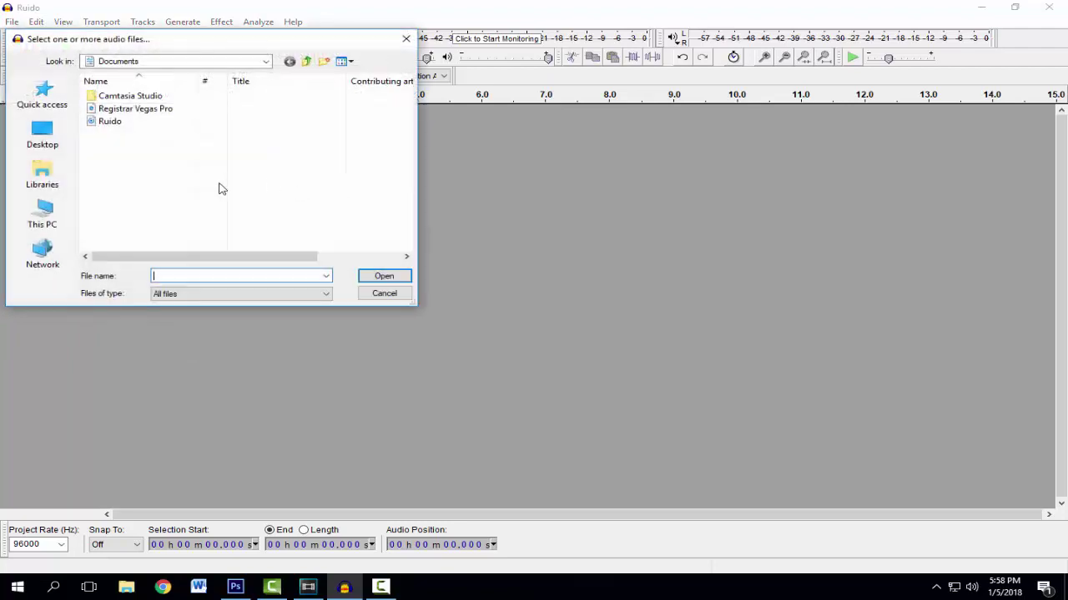
{"action": "left_click", "coordinate": [109, 121]}
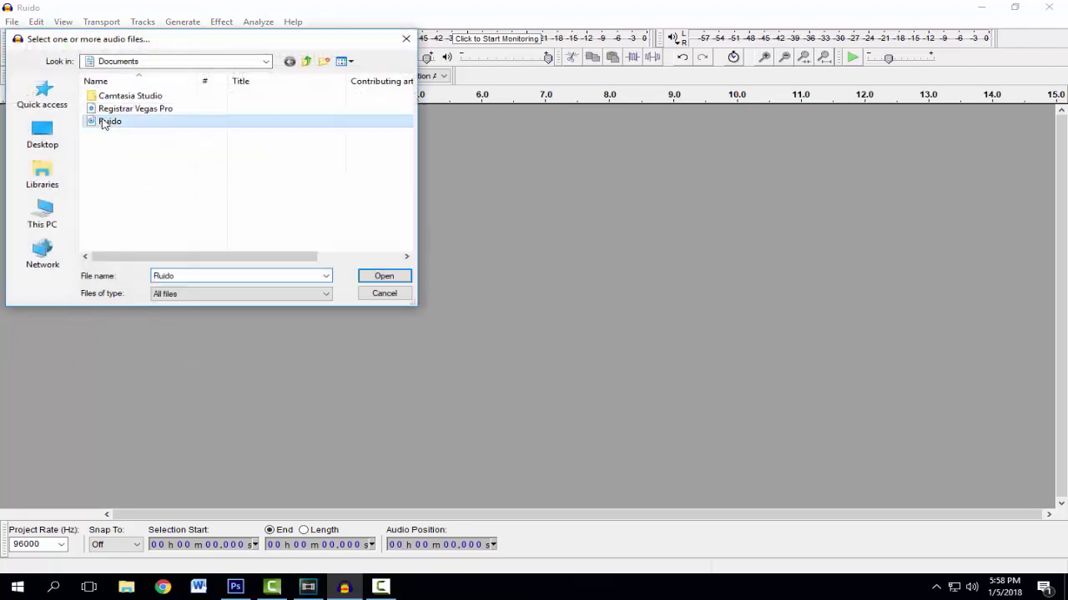
{"action": "left_click", "coordinate": [392, 278]}
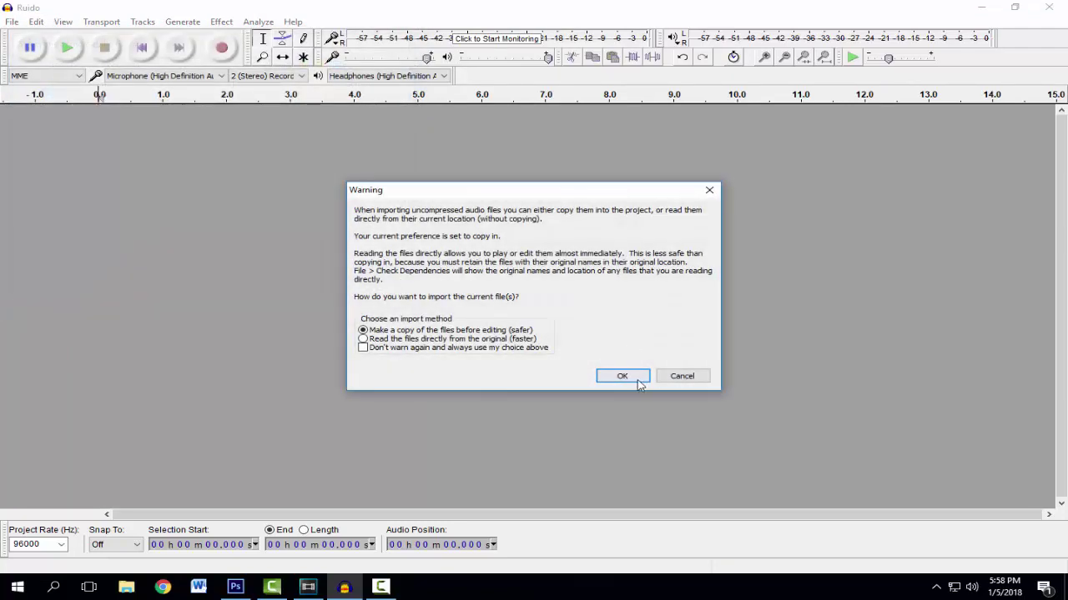
{"action": "left_click", "coordinate": [634, 379]}
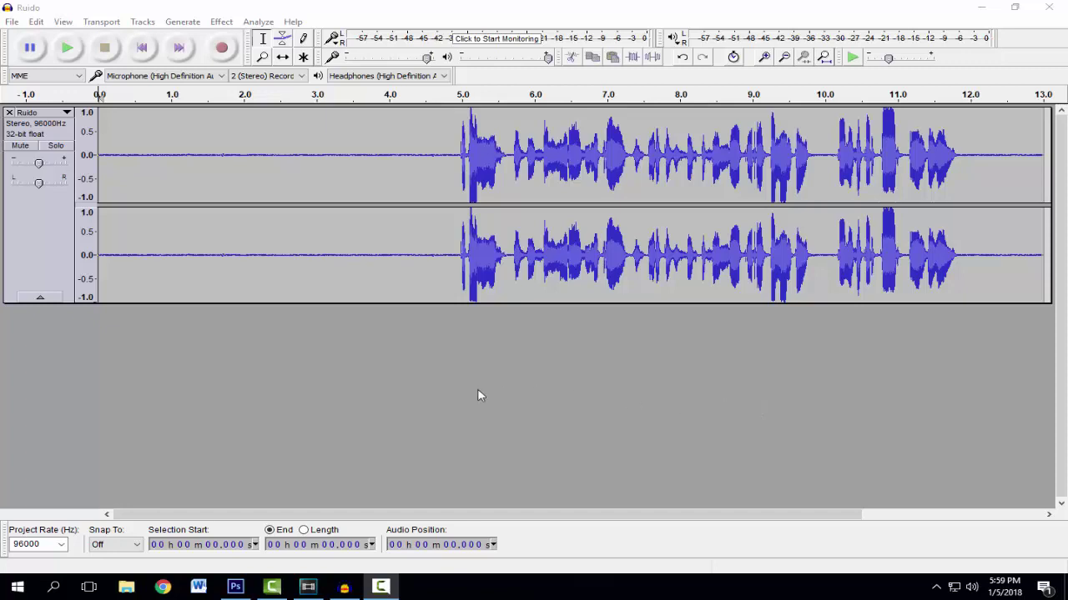
Play the Ruido track, then select its speech-free stretch from about 0.7 to 2.2 s and capture it as the Noise Reduction profile.
{"action": "left_click", "coordinate": [67, 48]}
{"action": "left_click", "coordinate": [150, 122]}
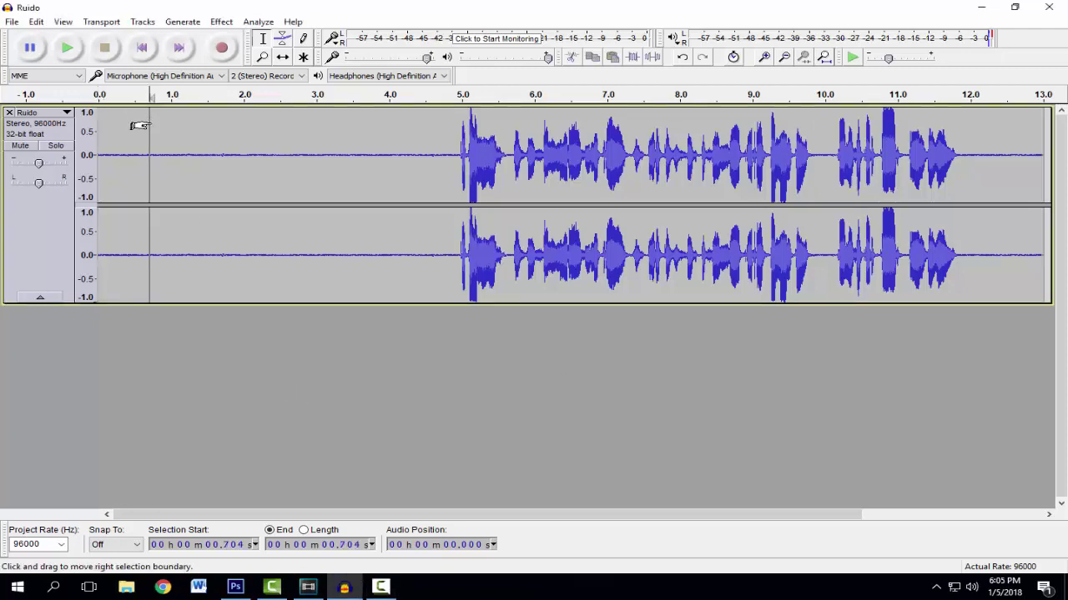
{"action": "left_click_drag", "start_coordinate": [149, 121], "coordinate": [246, 127]}
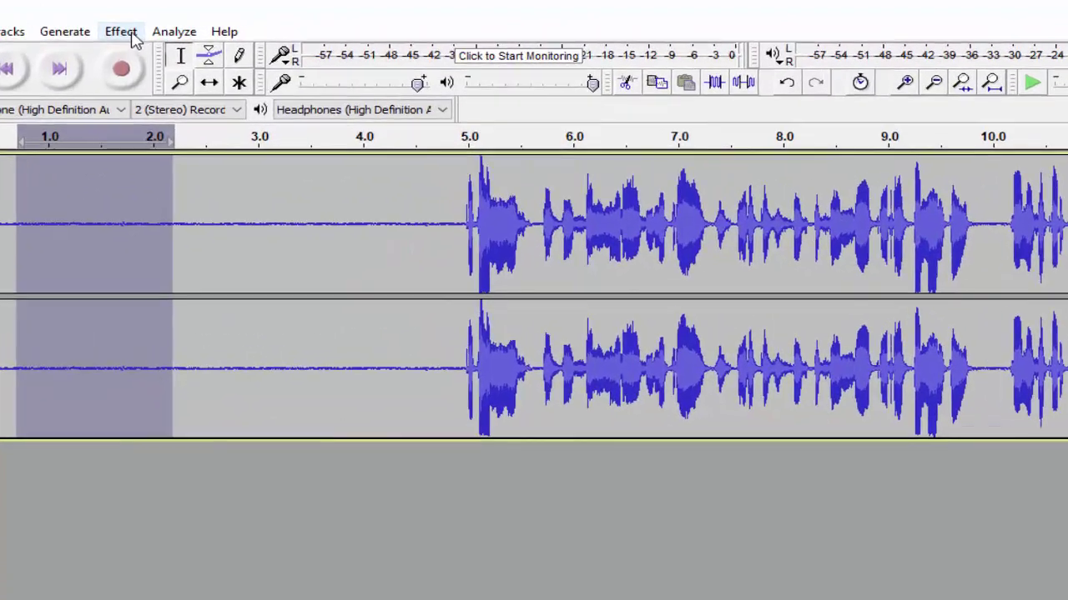
{"action": "left_click", "coordinate": [223, 22]}
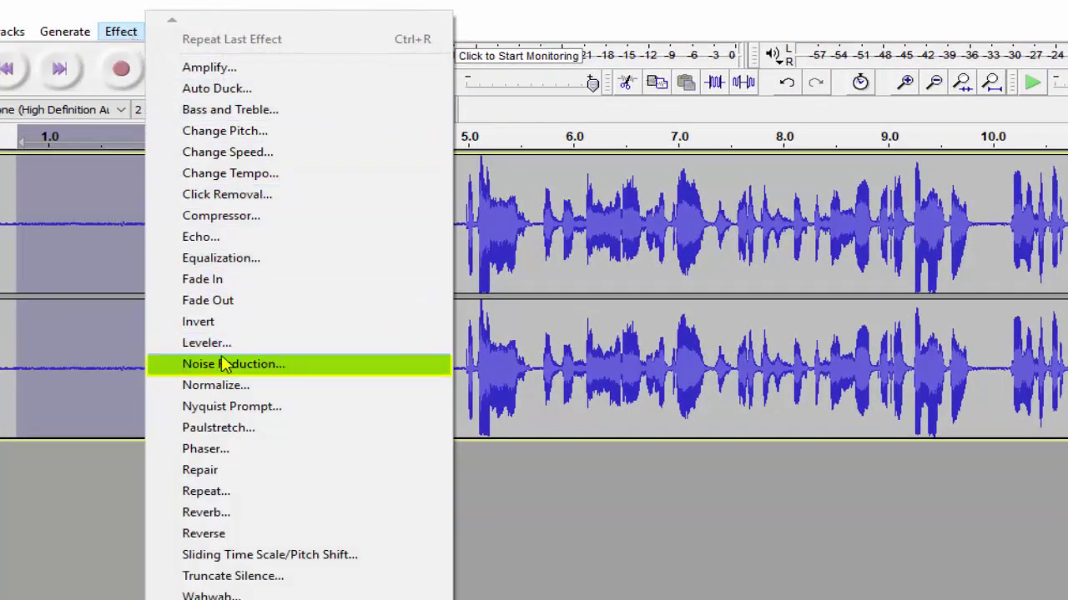
{"action": "left_click", "coordinate": [269, 367]}
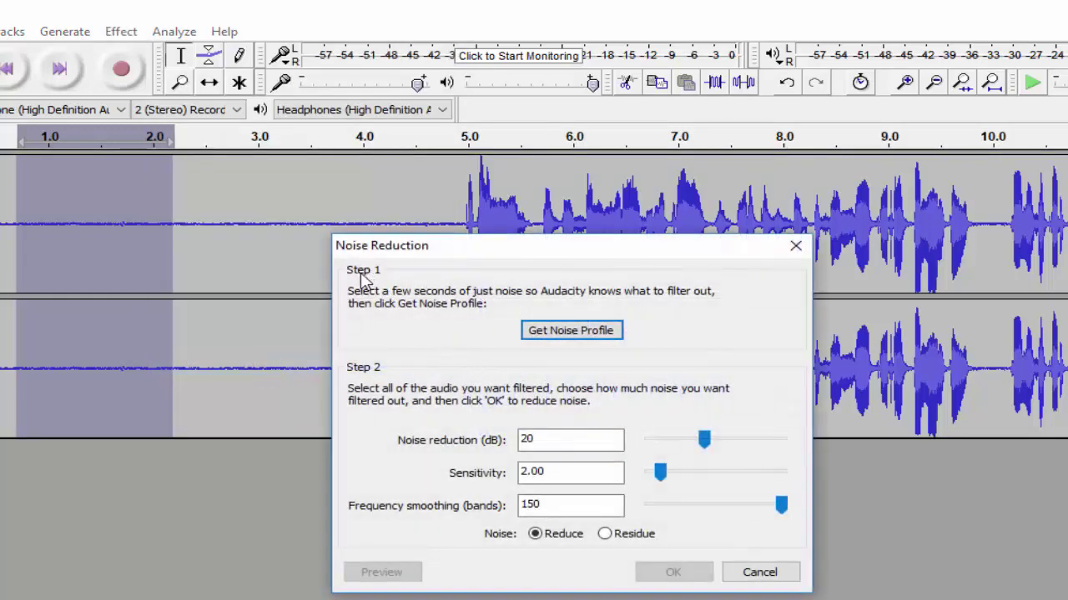
{"action": "left_click", "coordinate": [563, 331]}
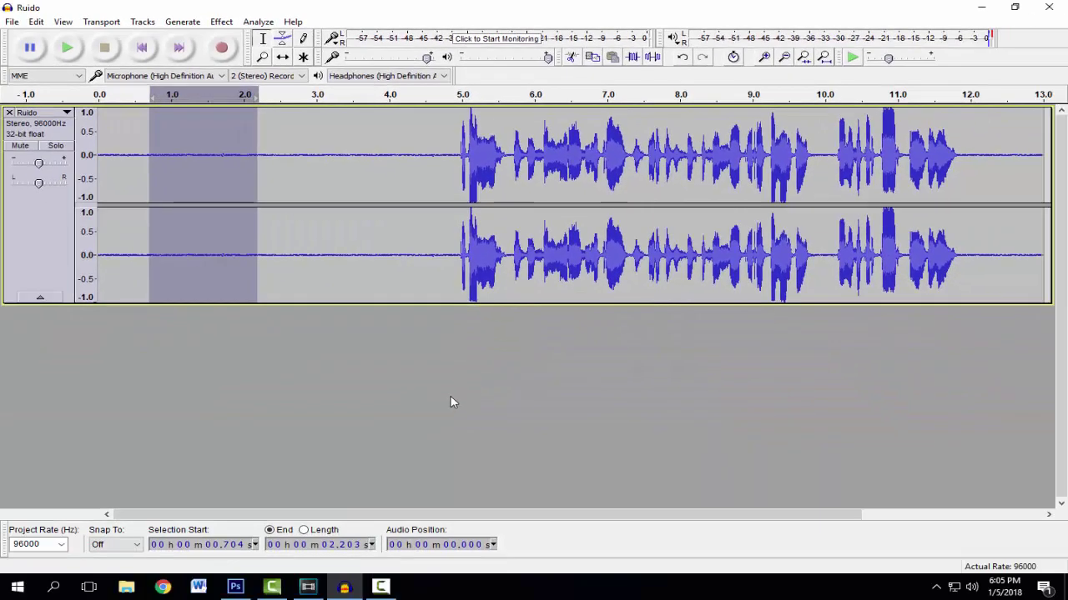
Apply Noise Reduction to the whole track with 20 dB, sensitivity 2.00, 150 smoothing bands and Reduce, and play back the result.
{"action": "left_click", "coordinate": [23, 238]}
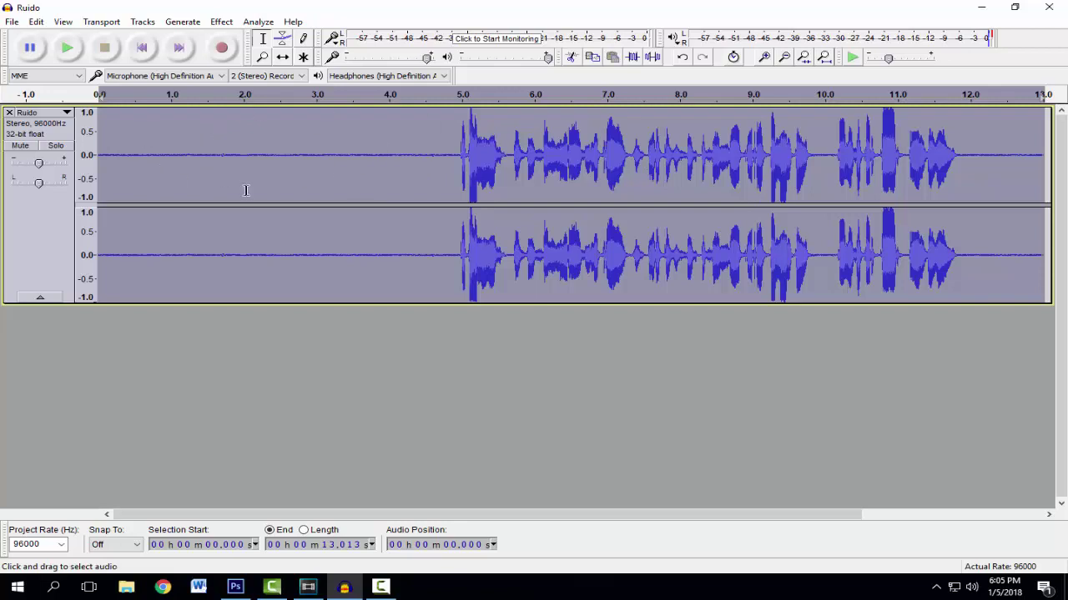
{"action": "left_click", "coordinate": [221, 22]}
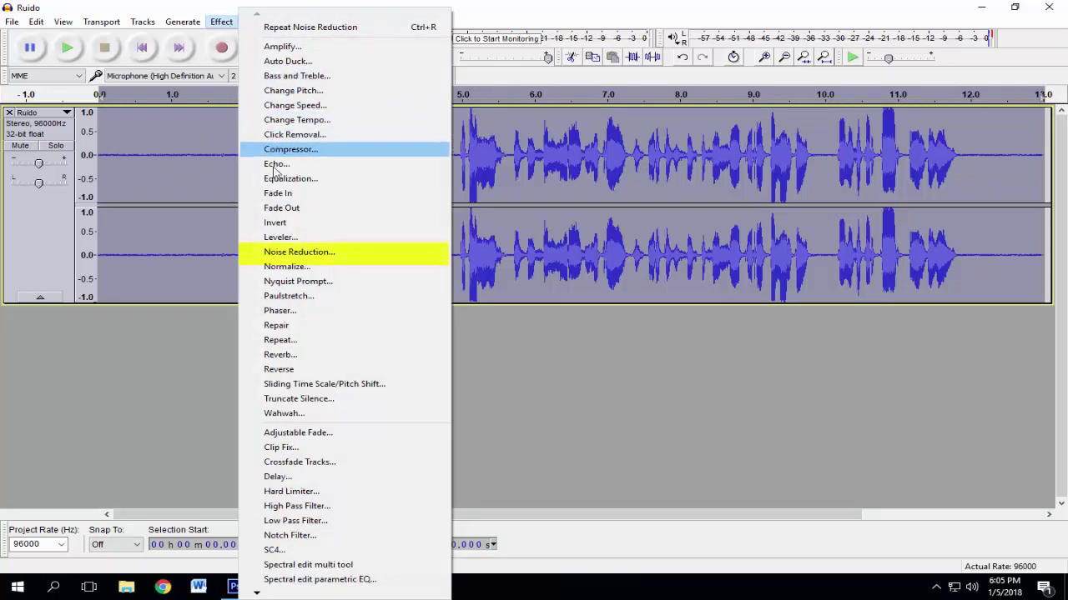
{"action": "left_click", "coordinate": [280, 252]}
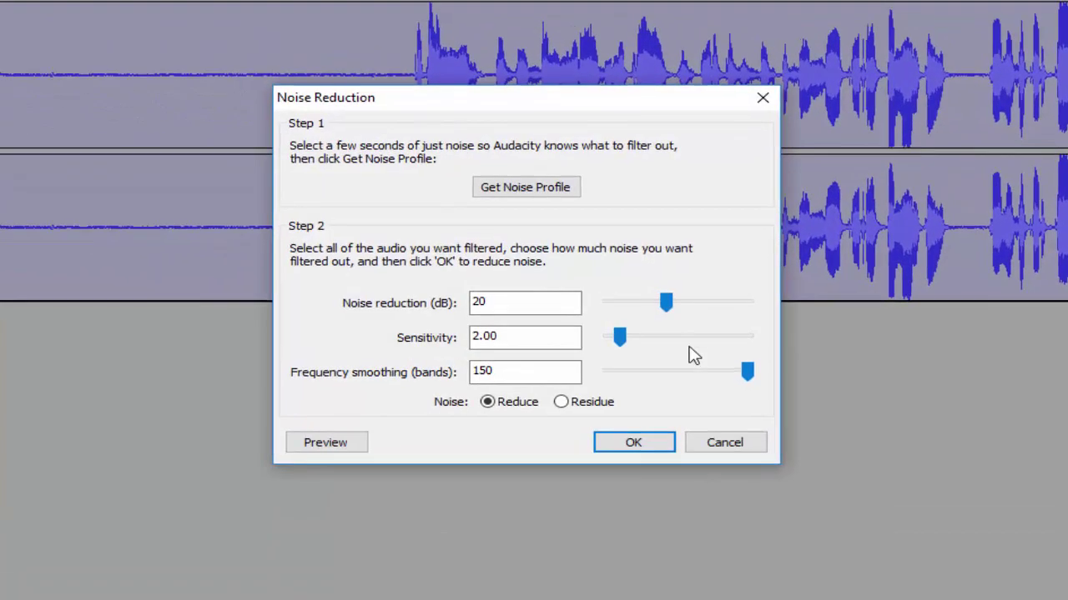
{"action": "left_click", "coordinate": [510, 298]}
{"action": "left_click", "coordinate": [647, 446]}
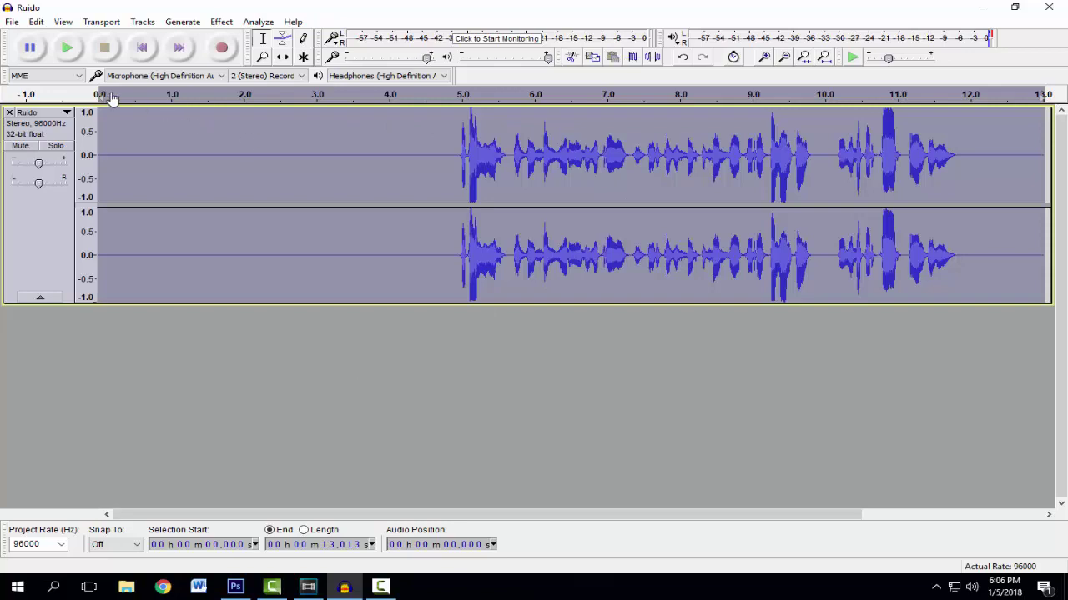
{"action": "left_click", "coordinate": [67, 47]}
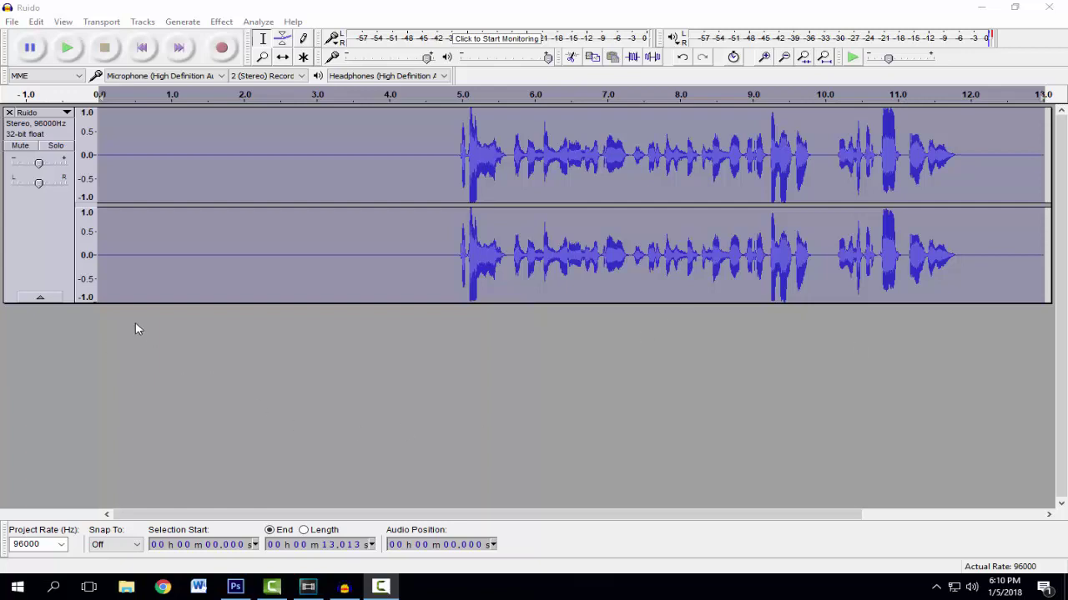
Export the cleaned audio to Documents as Sin Ruido in WAV (Microsoft) signed 16 bit PCM format, accepting the metadata as is.
{"action": "left_click", "coordinate": [13, 23]}
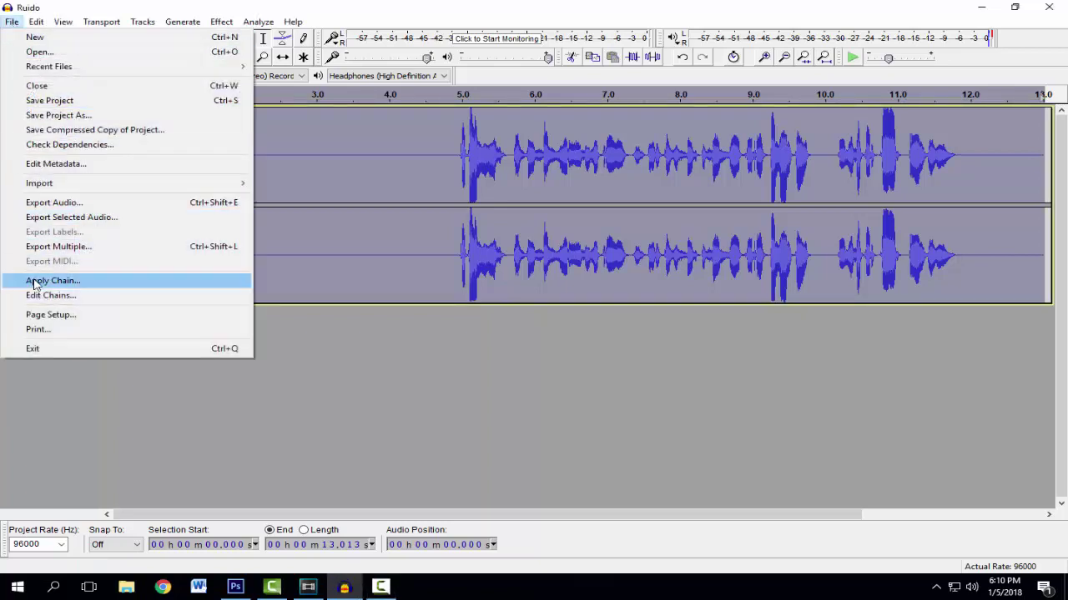
{"action": "left_click", "coordinate": [67, 202]}
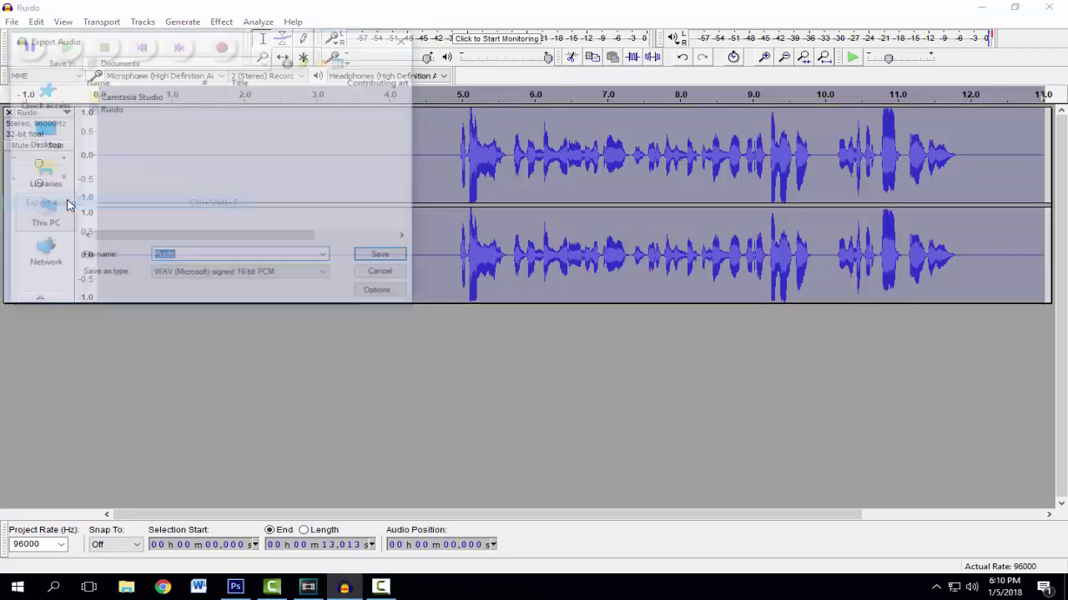
{"action": "left_click", "coordinate": [200, 257]}
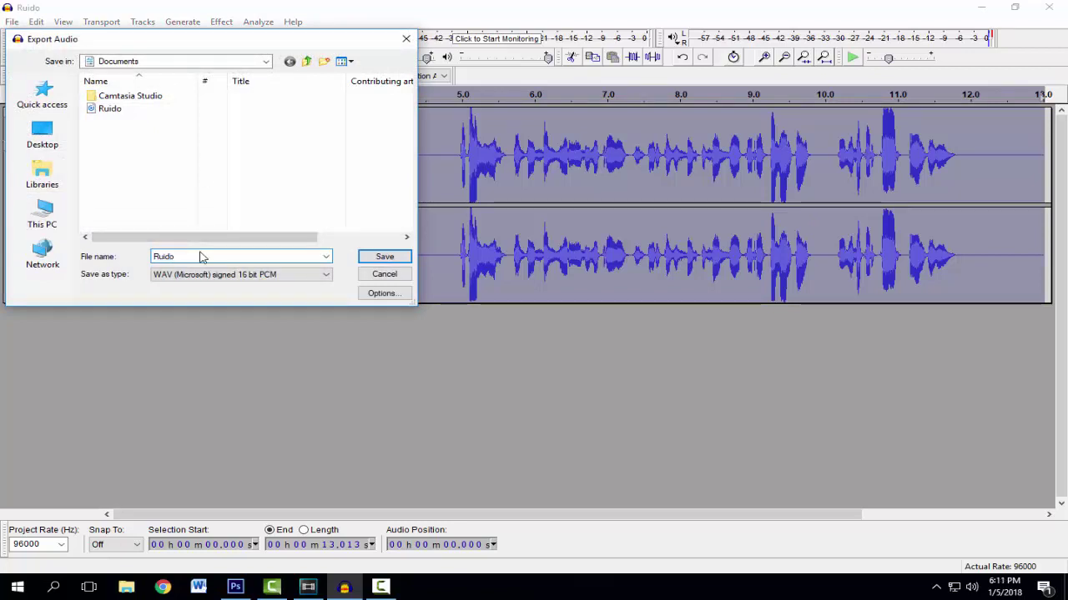
{"action": "key", "text": "Home"}
{"action": "type", "text": "S"}
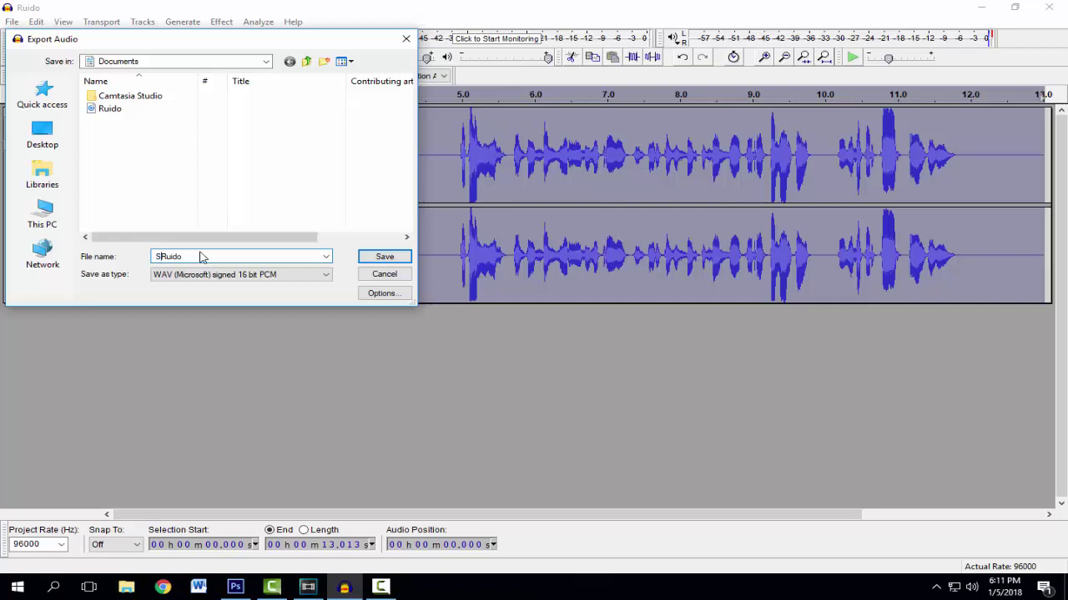
{"action": "type", "text": "in"}
{"action": "key", "text": "Home"}
{"action": "left_click", "coordinate": [377, 259]}
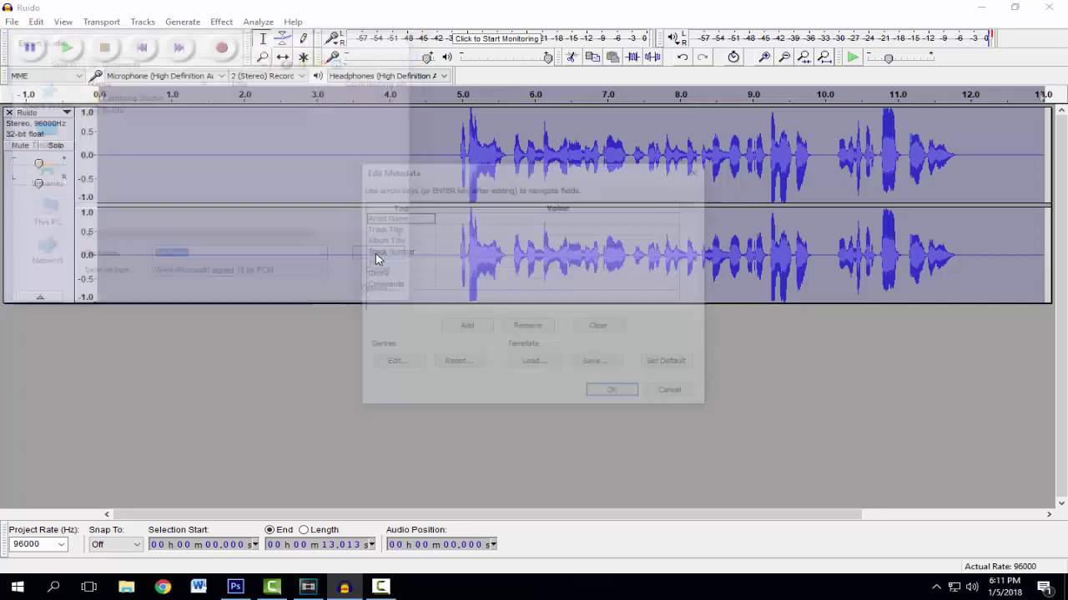
{"action": "left_click", "coordinate": [617, 395]}
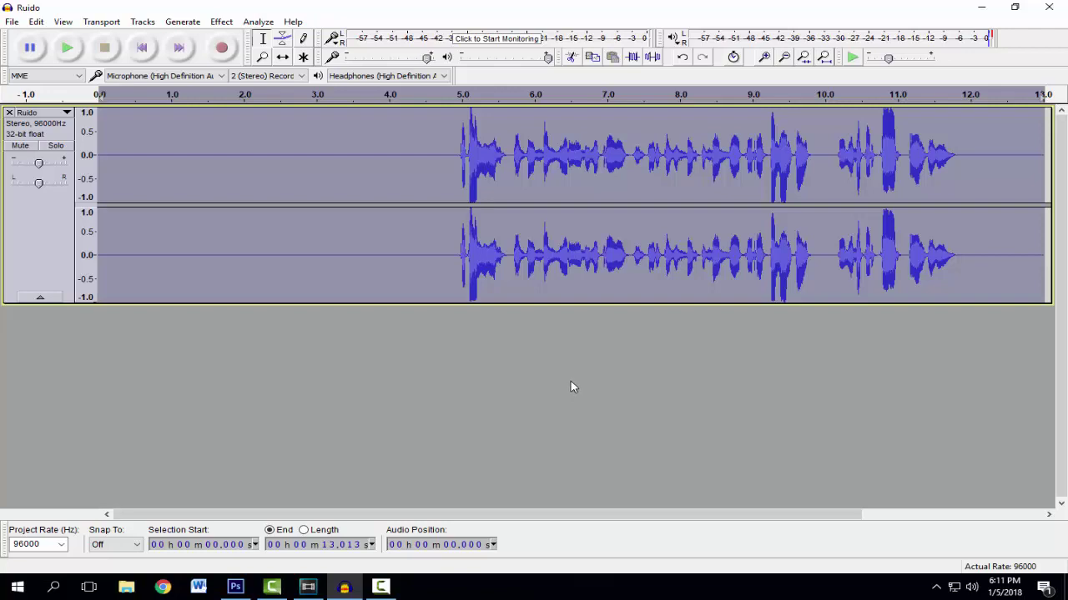
Open the Documents folder in File Explorer and check the Ruido and Sin Ruido audio files.
{"action": "left_click", "coordinate": [126, 587]}
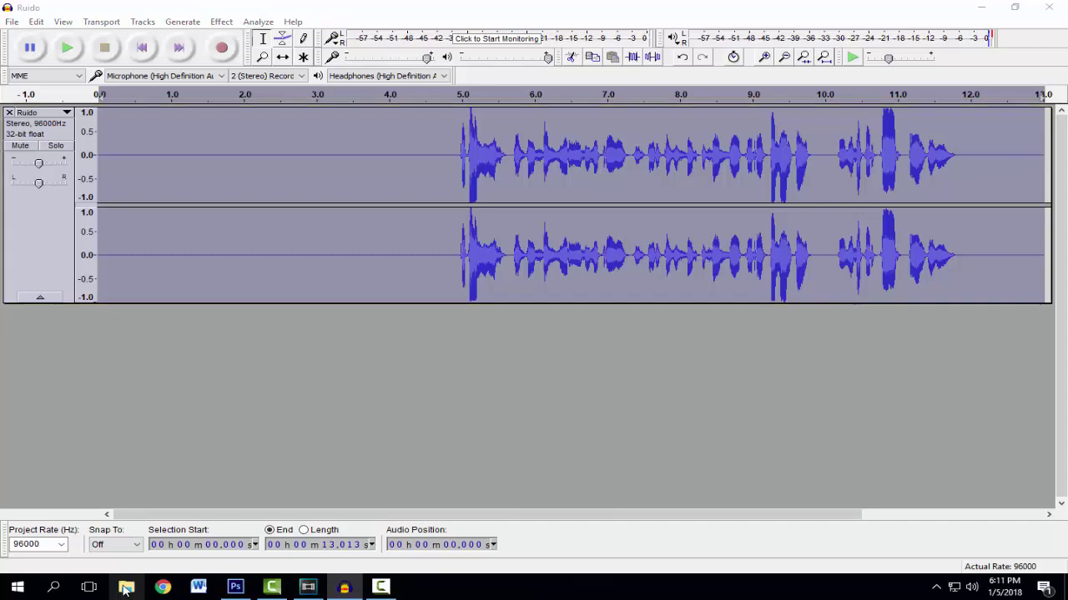
{"action": "left_click", "coordinate": [74, 121]}
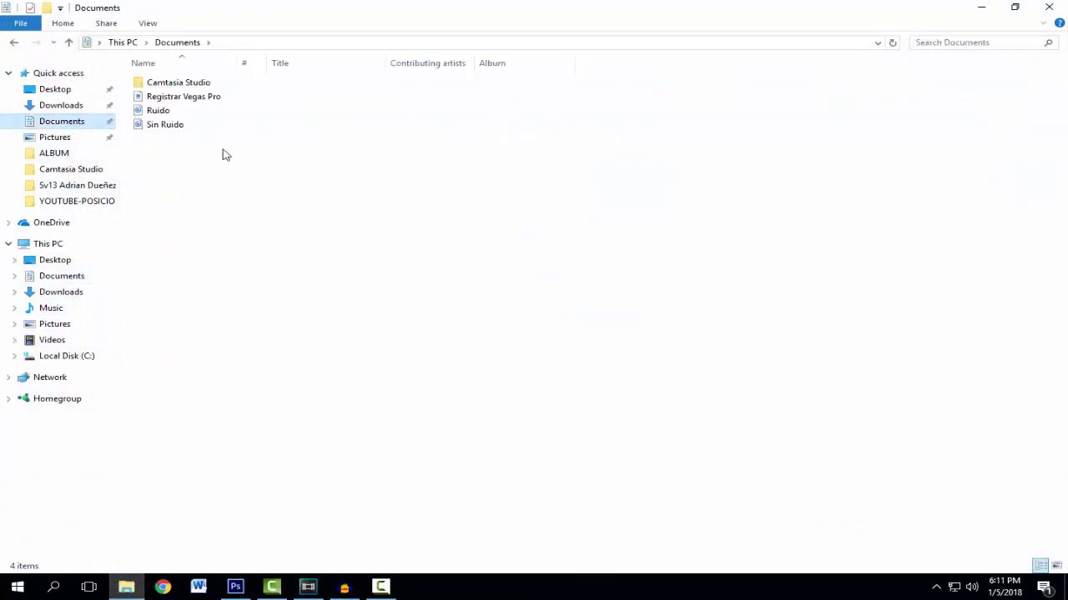
{"action": "left_click", "coordinate": [172, 112]}
{"action": "left_click", "coordinate": [183, 126]}
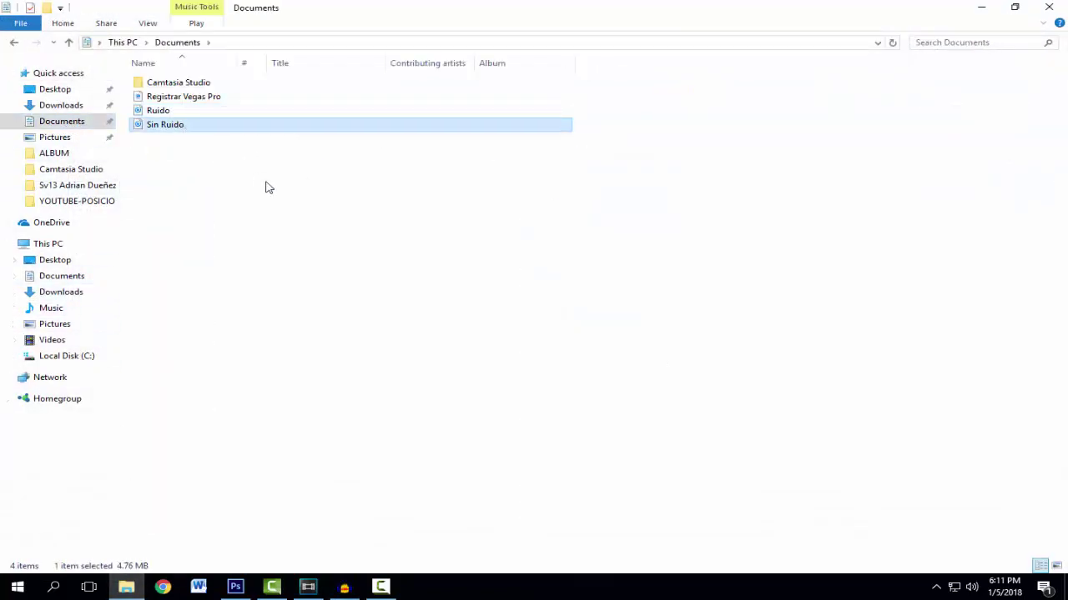
{"action": "left_click", "coordinate": [275, 194]}
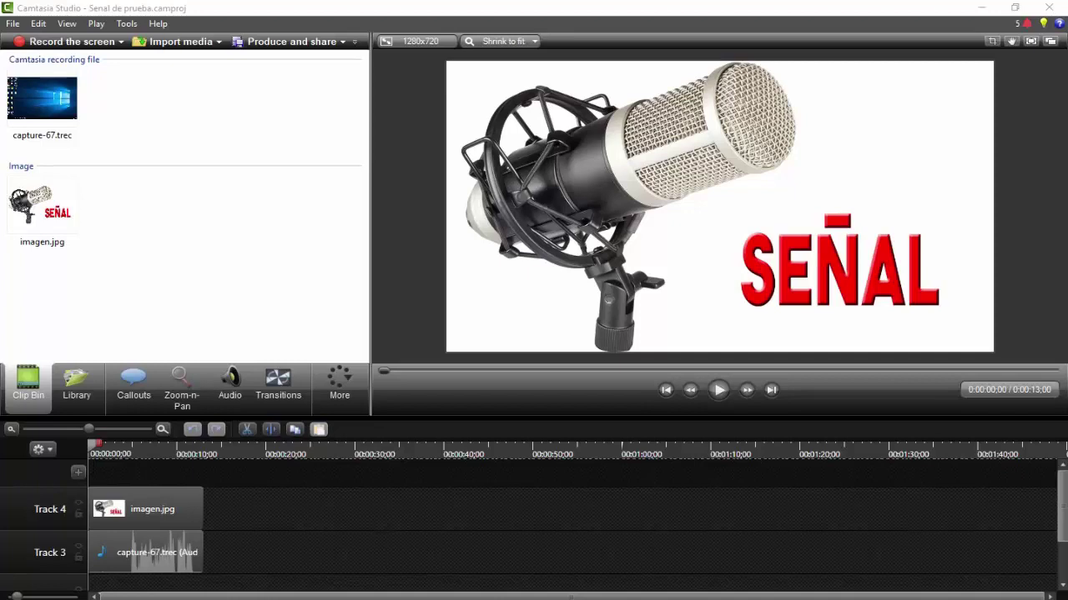
In Camtasia Studio, import the Sin Ruido audio file from Documents into the Senal de prueba project's media.
{"action": "left_click", "coordinate": [177, 41]}
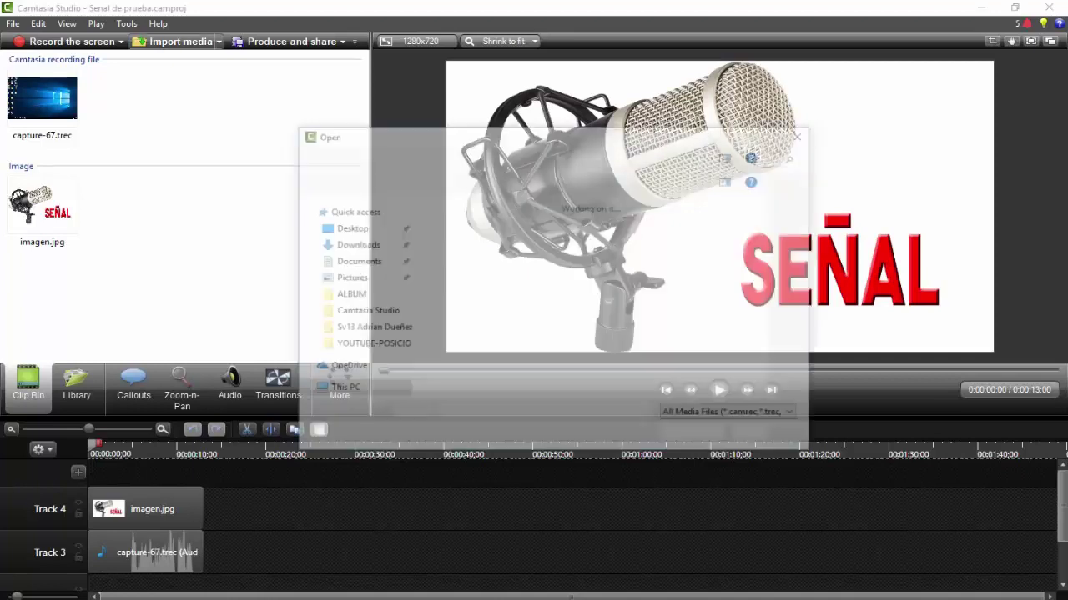
{"action": "left_click", "coordinate": [355, 295]}
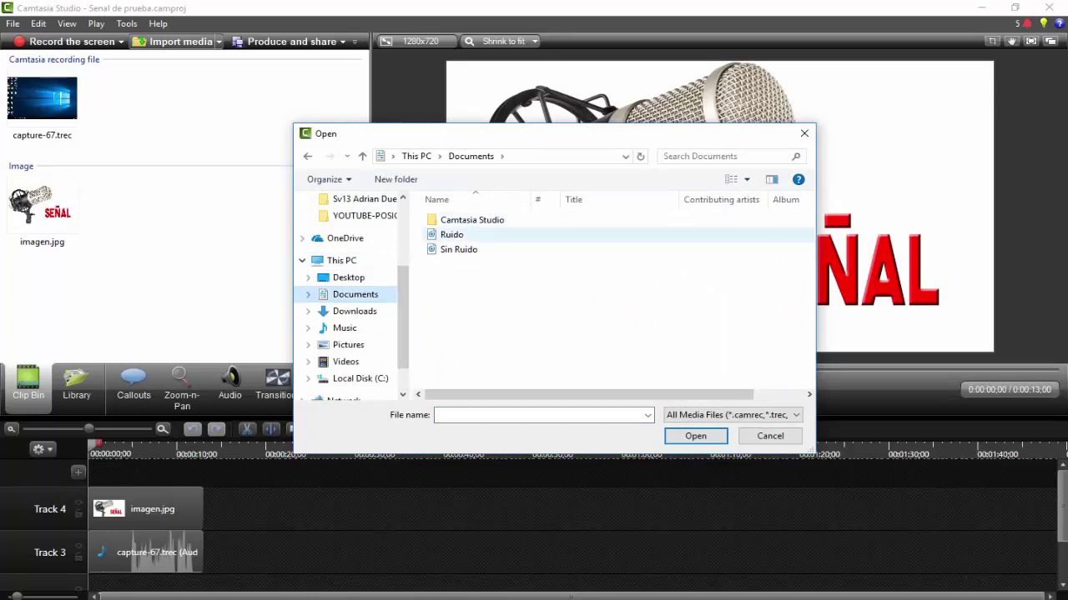
{"action": "left_click", "coordinate": [457, 250]}
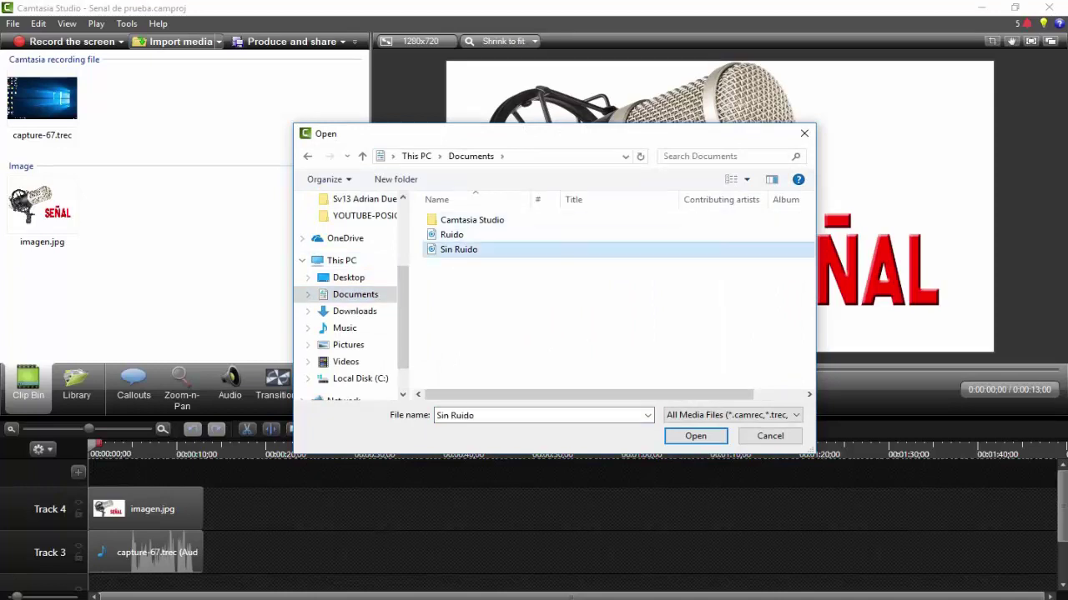
{"action": "left_click", "coordinate": [695, 435]}
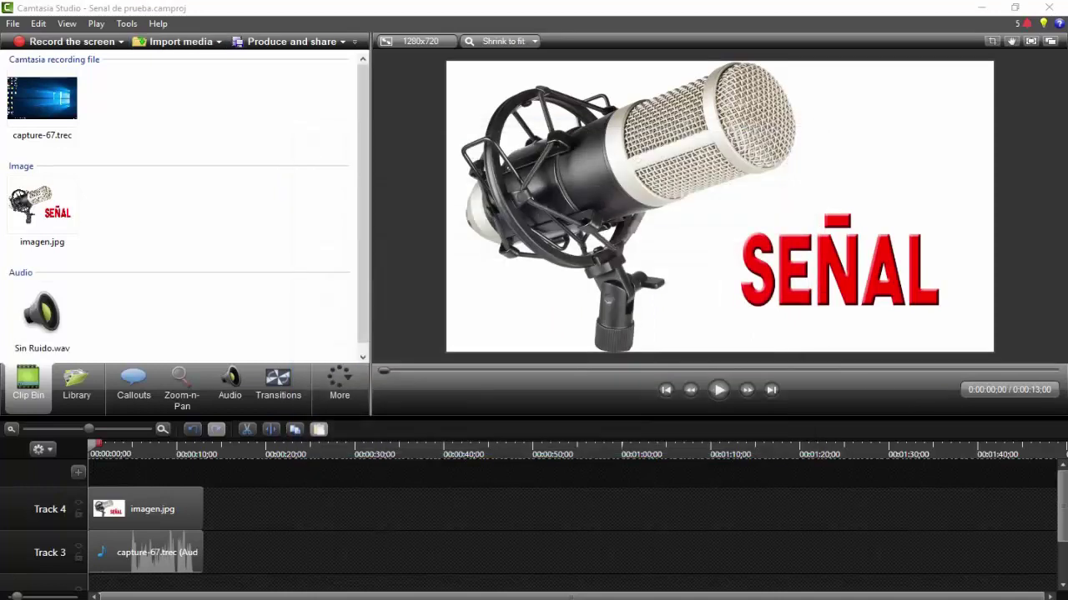
Replace the capture-67.trec audio clip on Track 3 with Sin Ruido.wav, placed at the start of the timeline.
{"action": "left_click", "coordinate": [146, 552]}
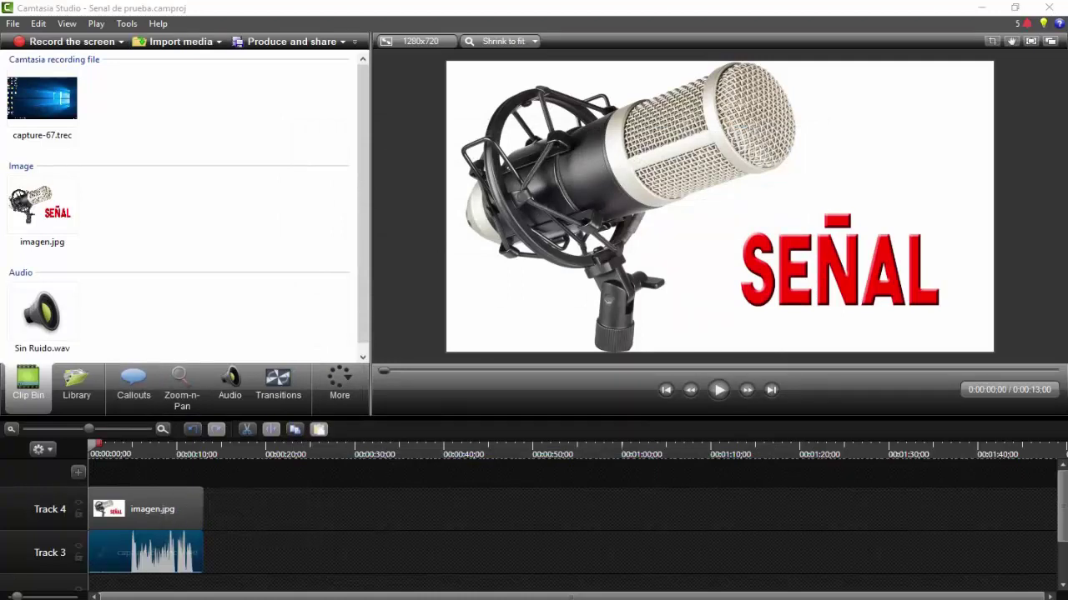
{"action": "key", "text": "Delete"}
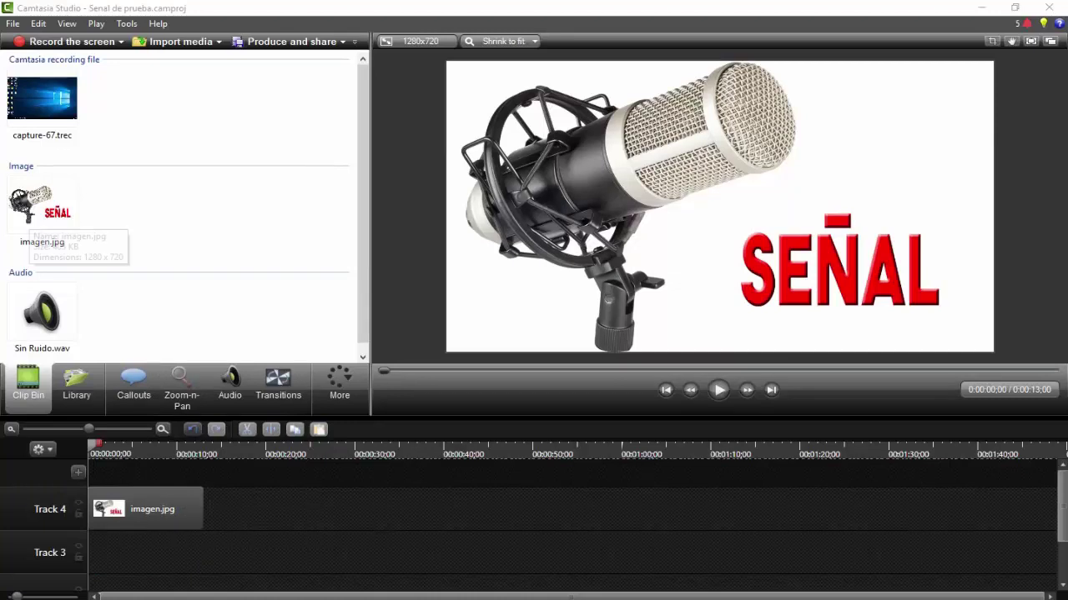
{"action": "left_click", "coordinate": [42, 208]}
{"action": "left_click", "coordinate": [42, 313]}
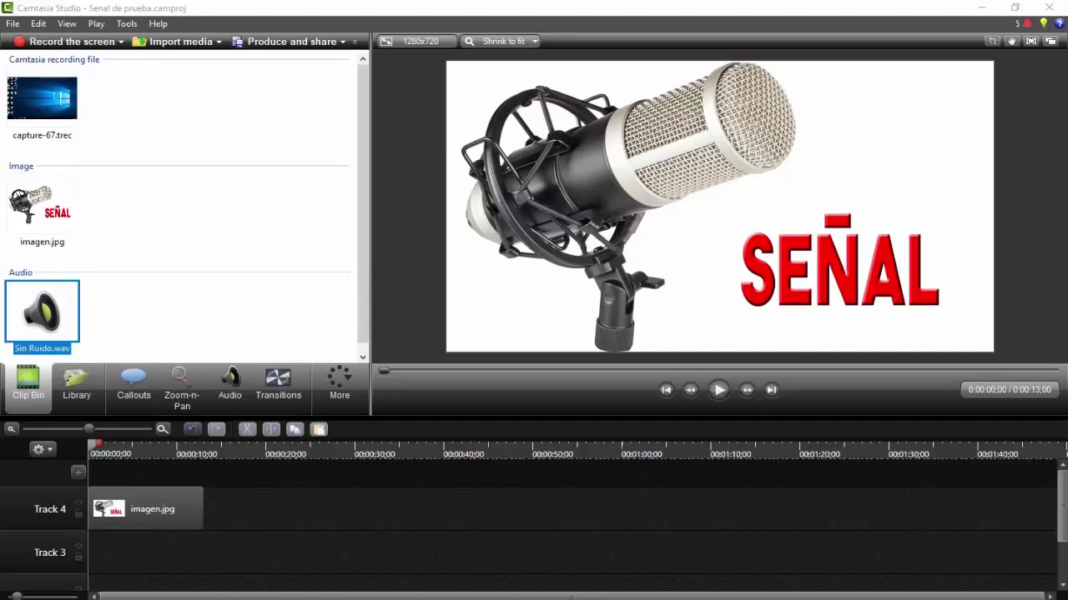
{"action": "left_click_drag", "start_coordinate": [42, 313], "coordinate": [125, 552]}
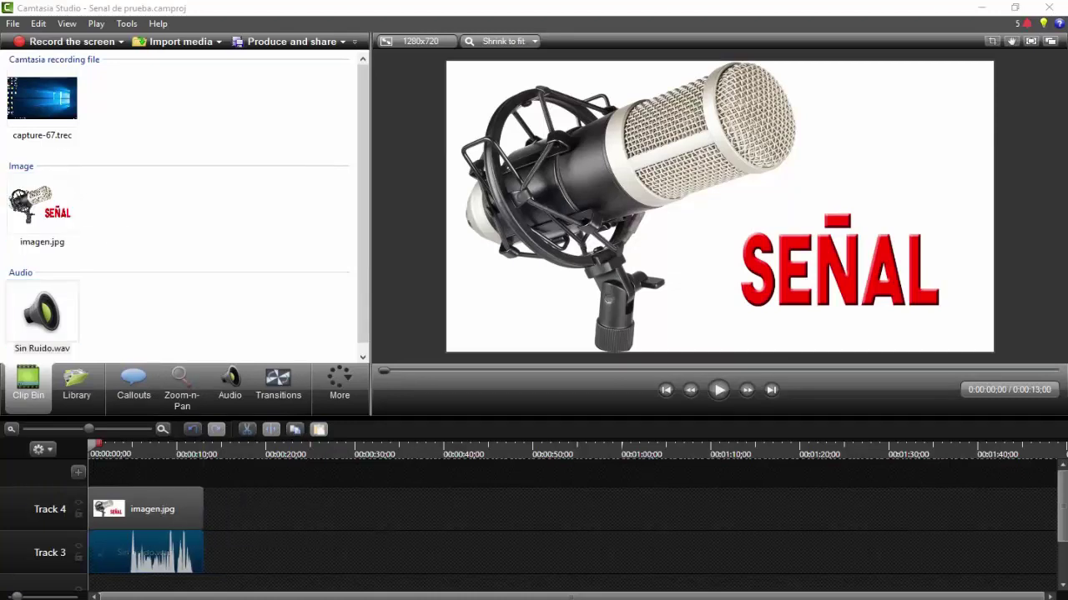
{"action": "key", "text": "Escape"}
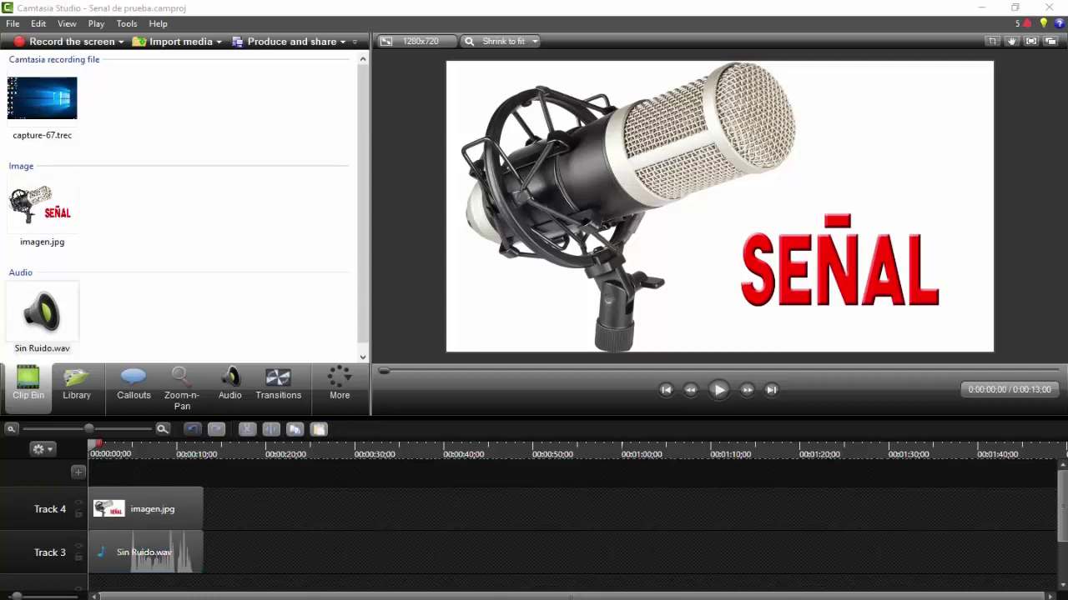